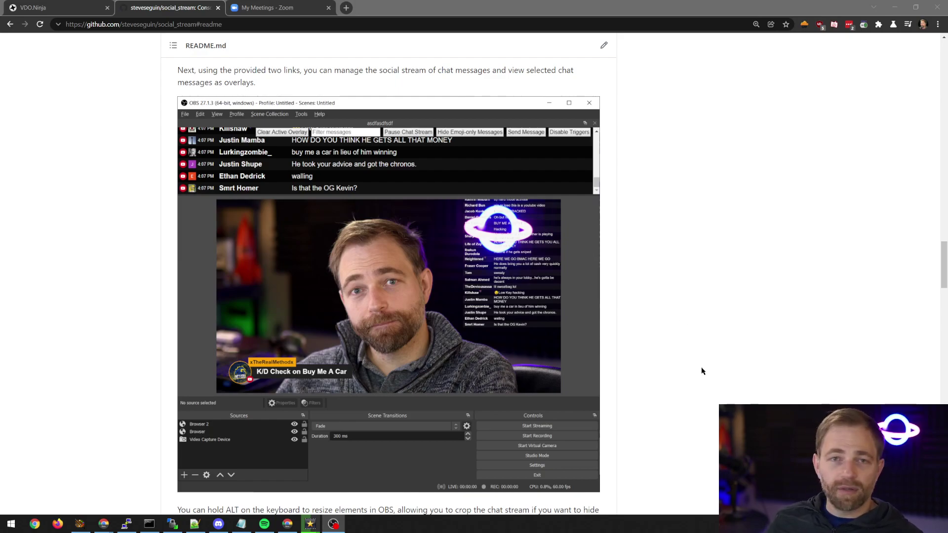
Scroll the social_stream repository page and select the socialstream.ninja/ website address
scroll(662, 360, up, 20)
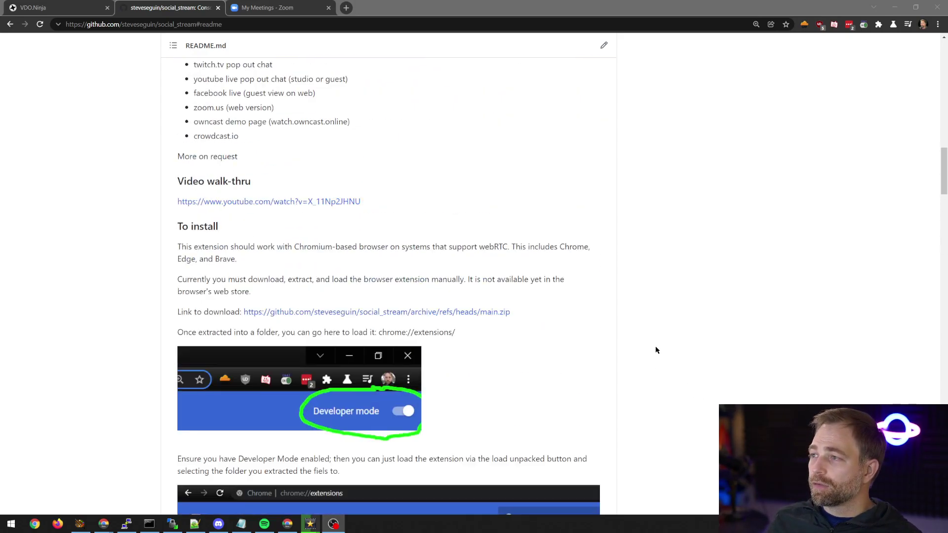
scroll(640, 341, up, 15)
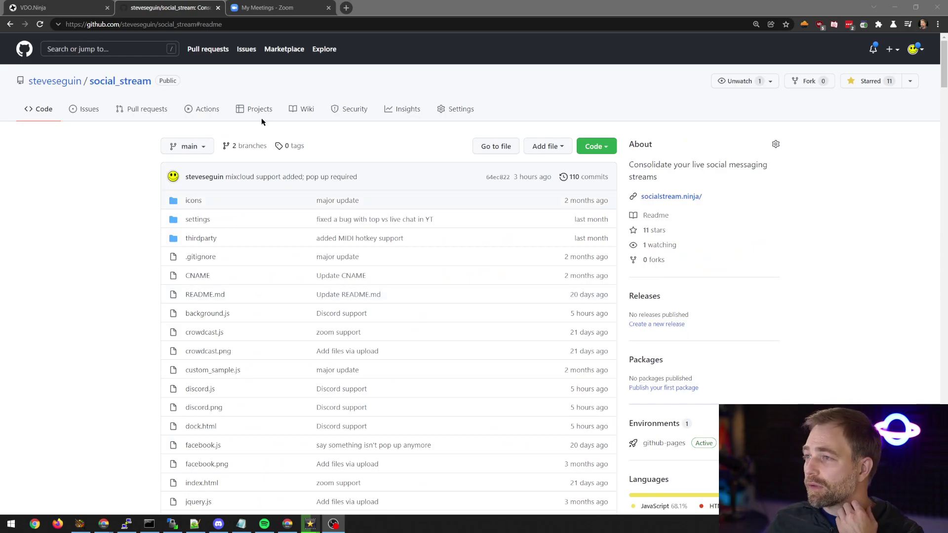
drag(706, 195, 640, 197)
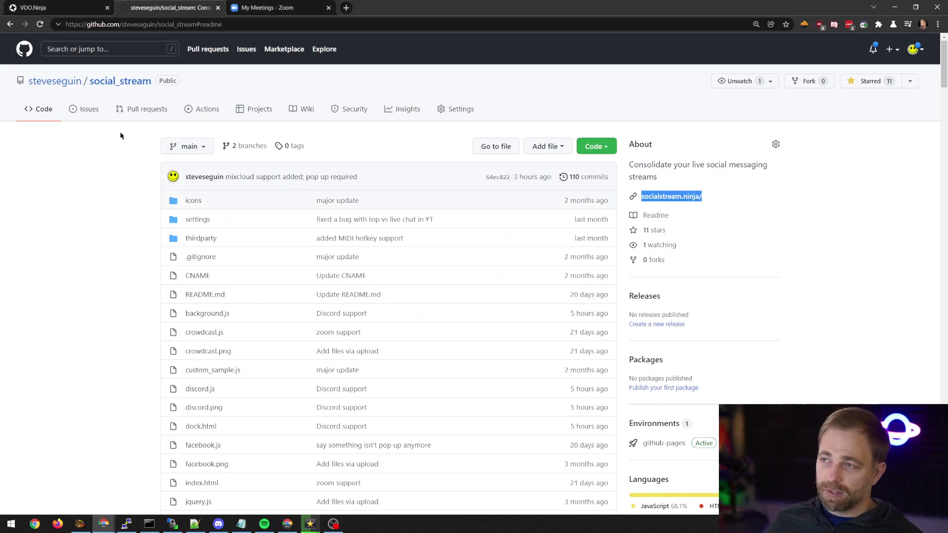
scroll(130, 260, down, 5)
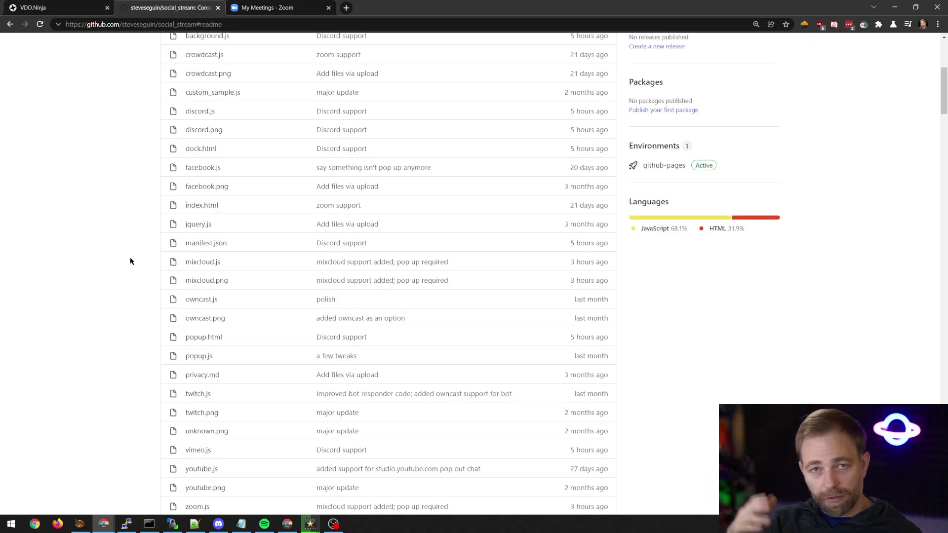
scroll(130, 264, down, 7)
scroll(130, 274, up, 7)
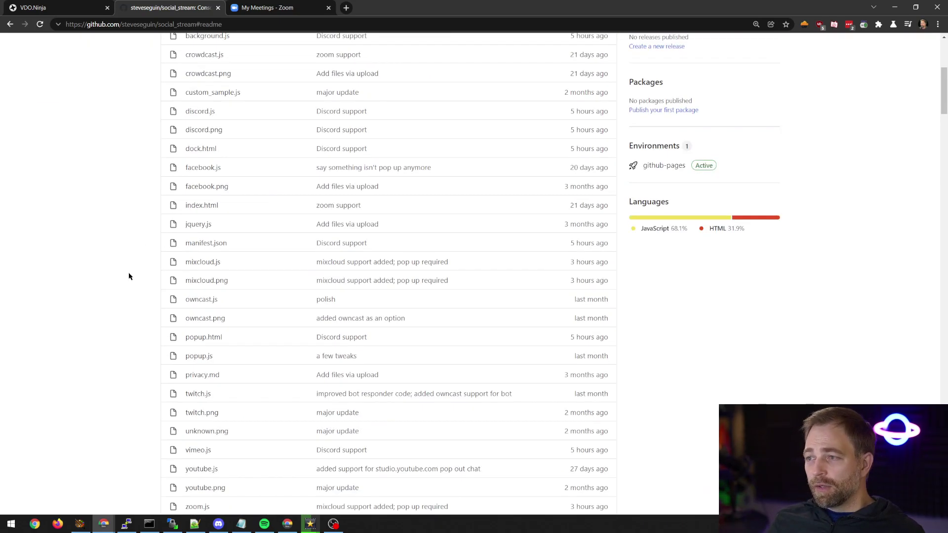
scroll(128, 282, down, 9)
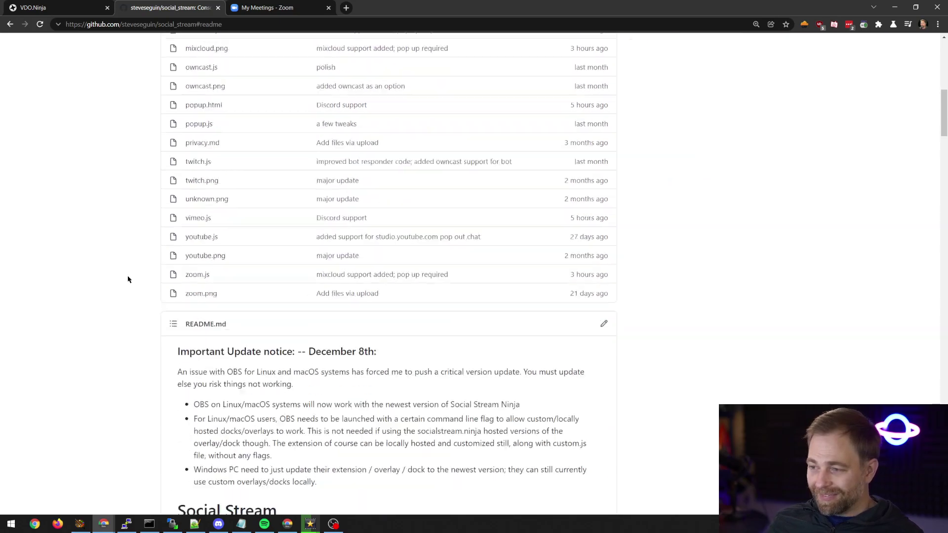
scroll(126, 289, down, 10)
scroll(615, 296, up, 20)
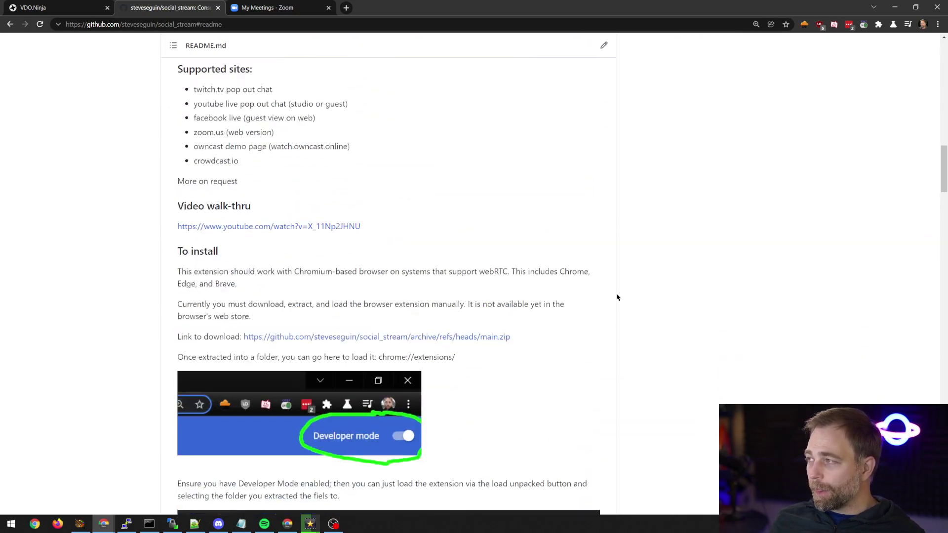
scroll(616, 282, up, 4)
Download the repository as social_stream-main.zip and open the downloaded archive
click(595, 146)
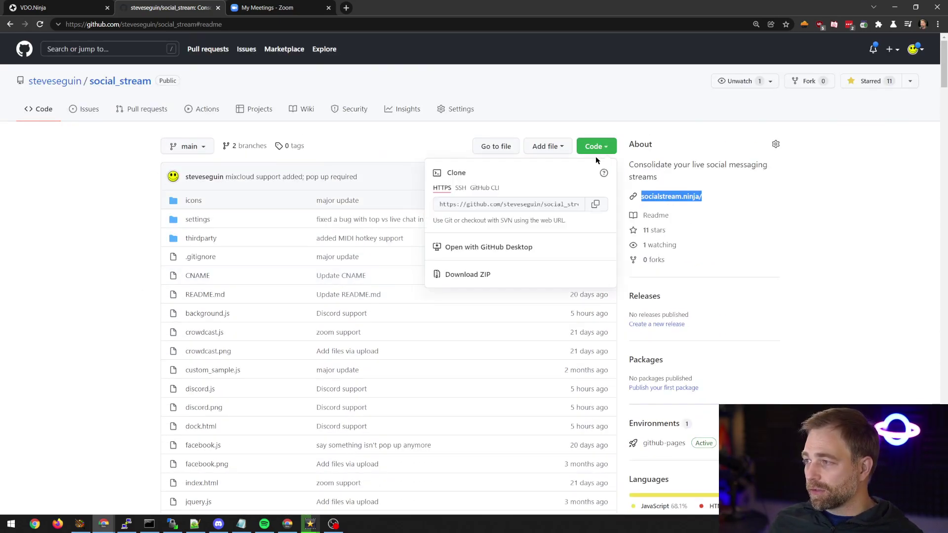
click(468, 275)
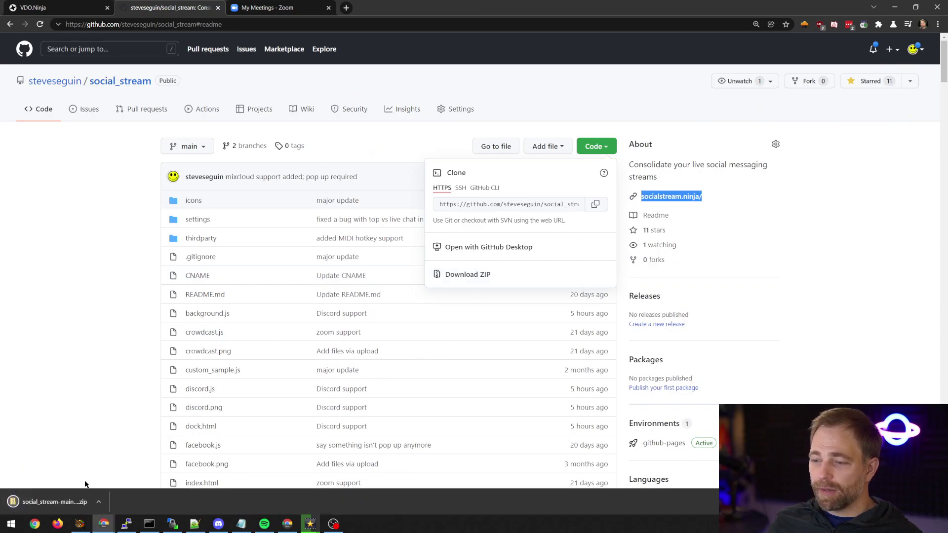
click(91, 455)
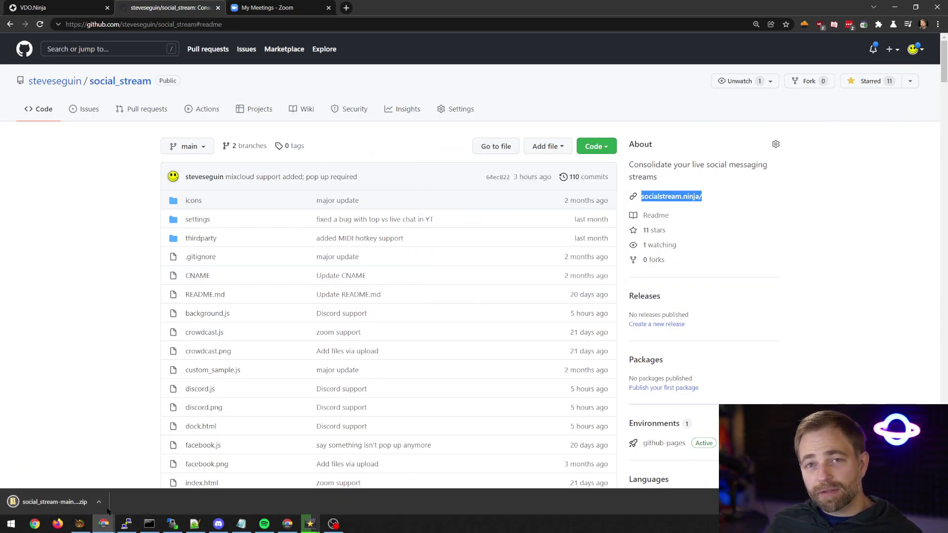
click(55, 501)
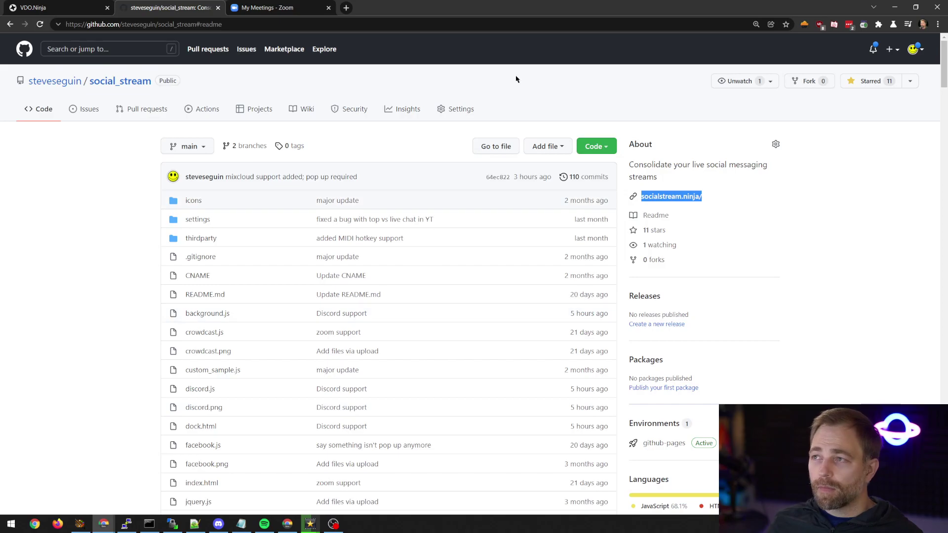
Open Chrome's Extensions page from the More tools menu
click(937, 24)
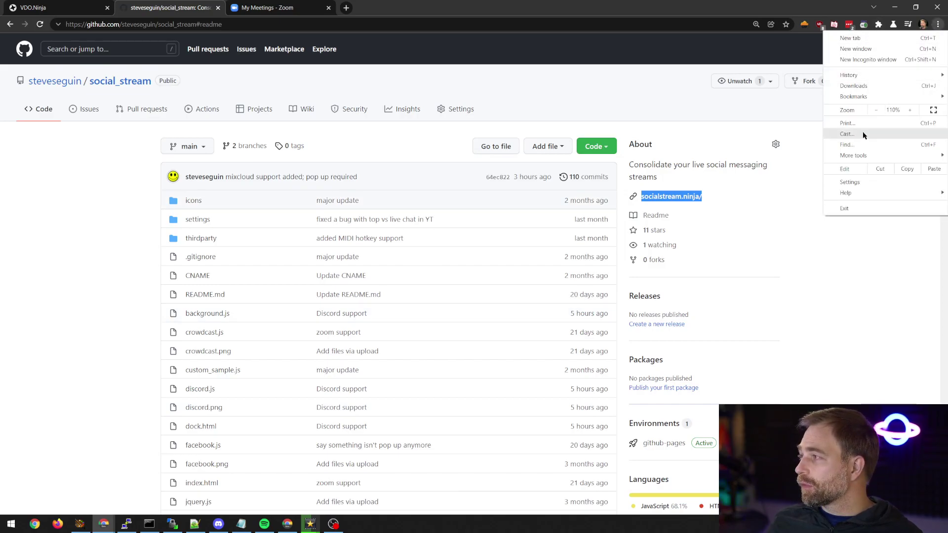
mouse_move(859, 155)
click(745, 202)
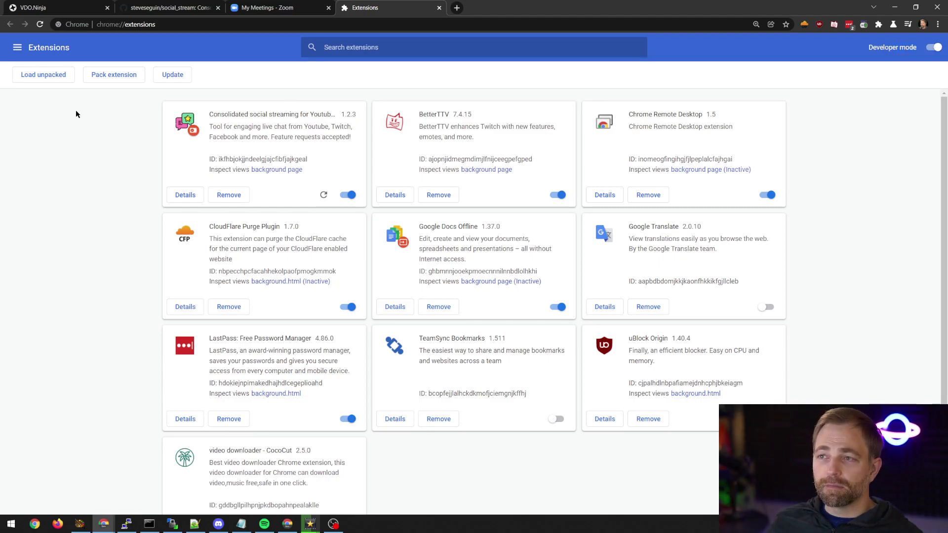
Turn on Developer mode and load the social_stream folder as an unpacked extension
click(933, 47)
click(933, 47)
click(38, 83)
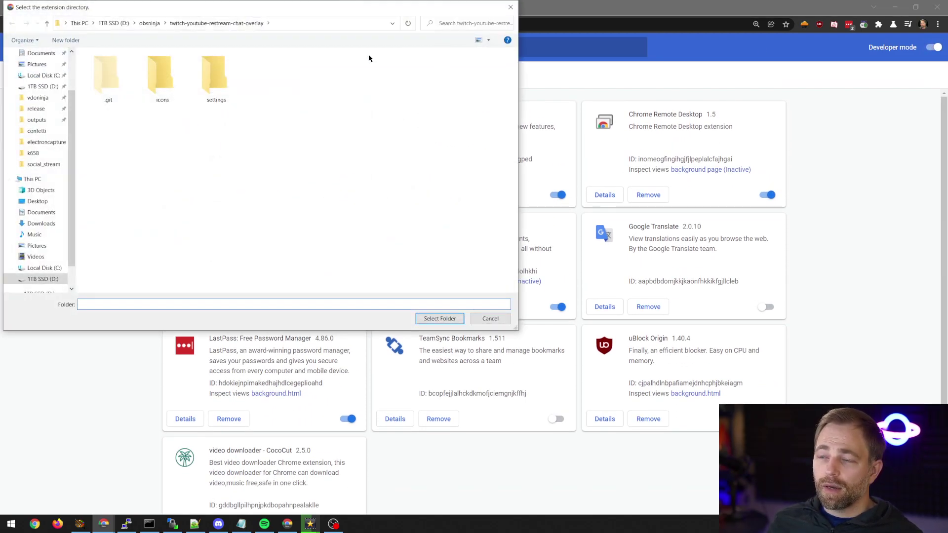
click(47, 167)
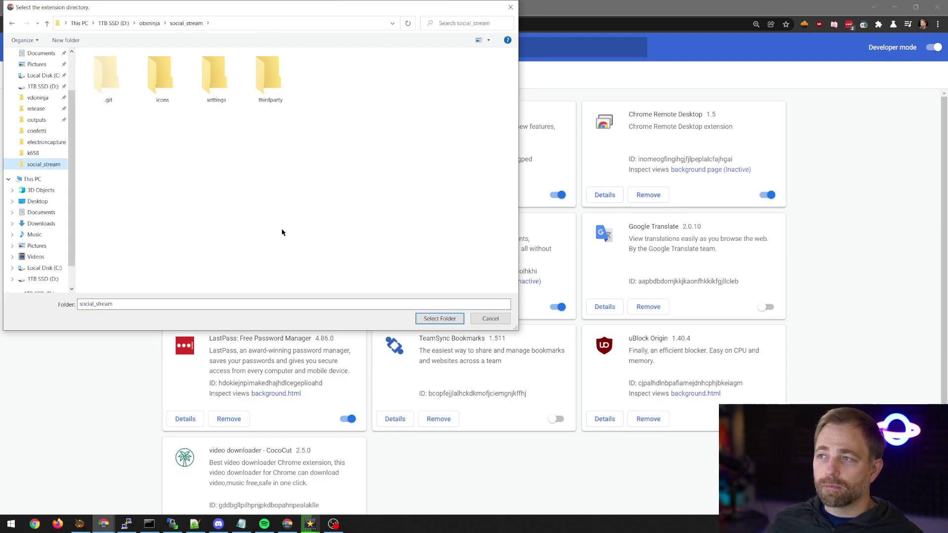
click(439, 319)
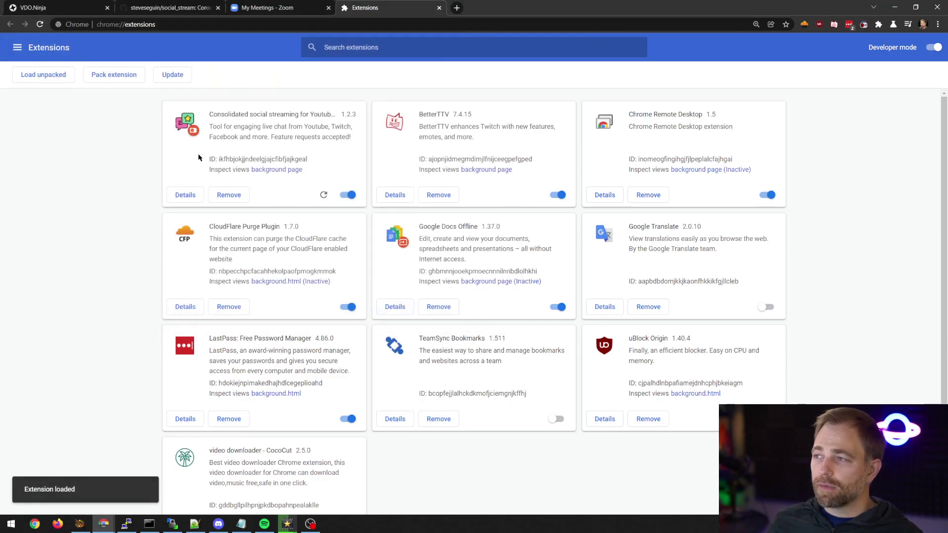
Reload the Consolidated social streaming extension and pin it to Chrome's toolbar
drag(209, 114, 221, 135)
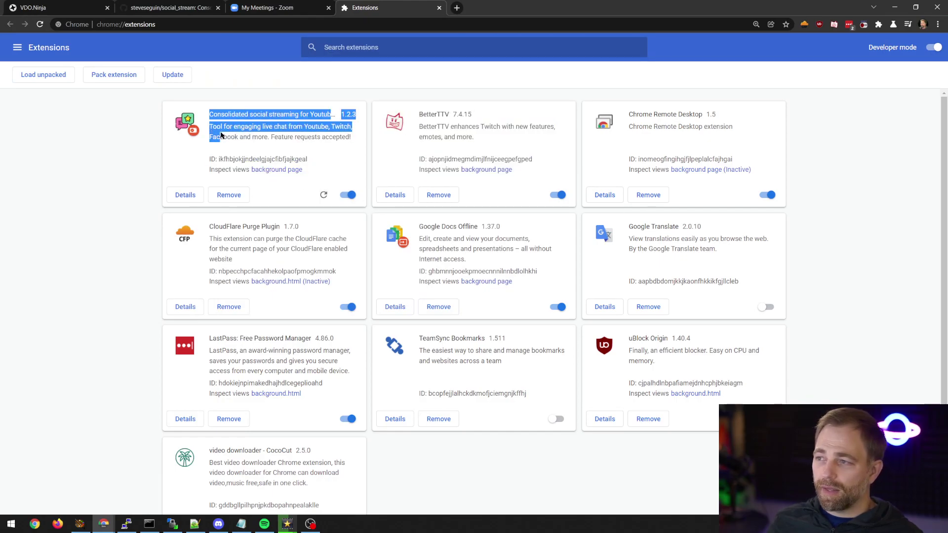
click(324, 196)
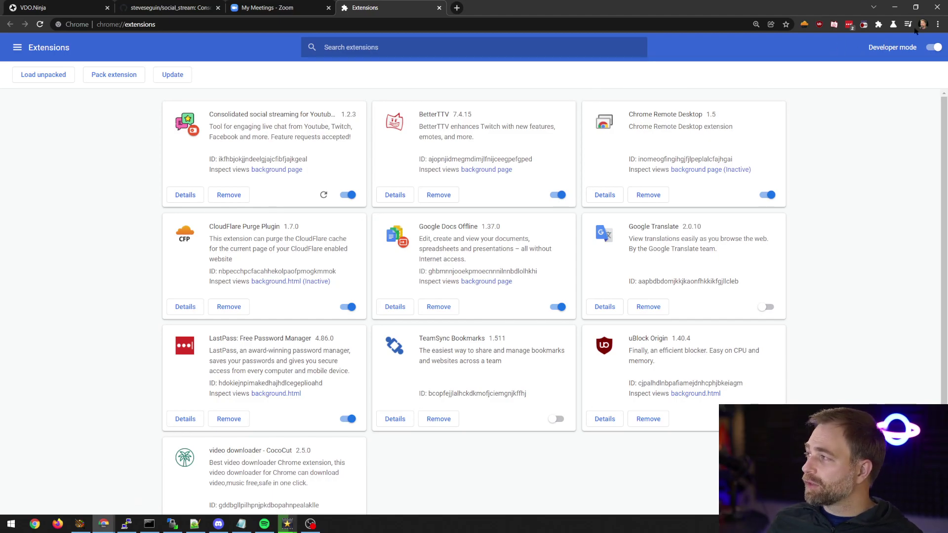
right_click(863, 25)
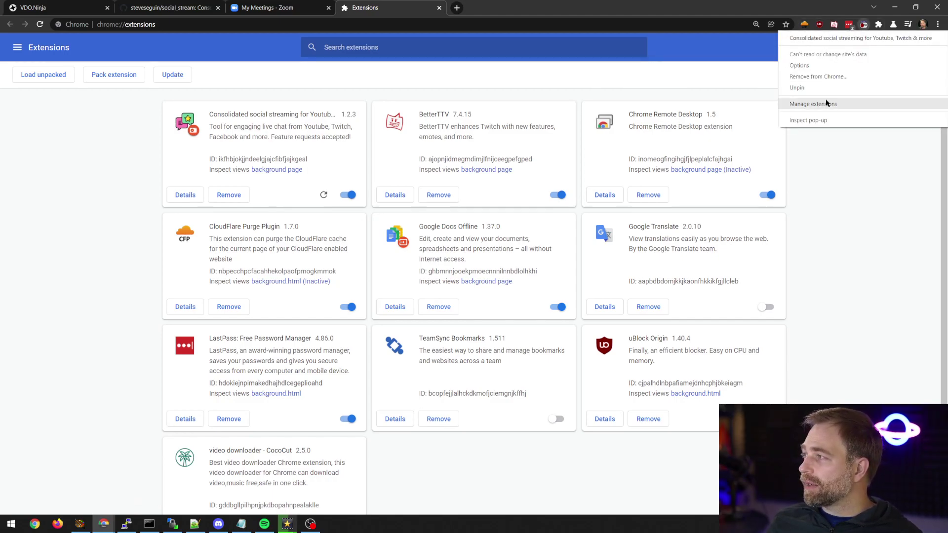
click(878, 24)
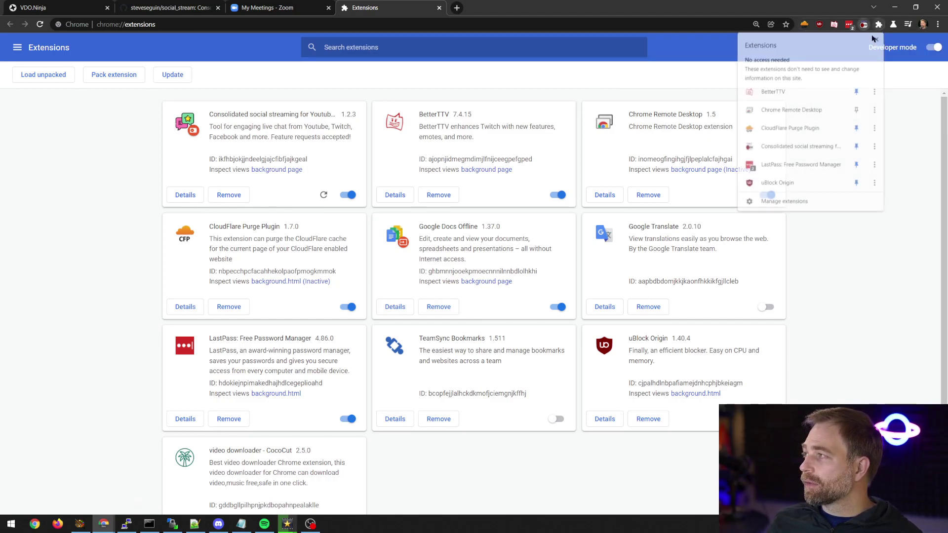
click(856, 148)
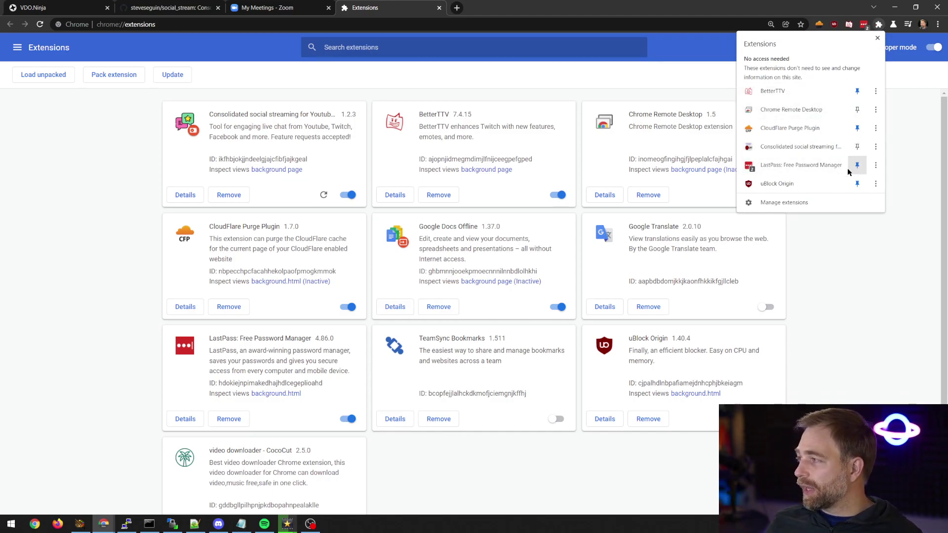
click(895, 62)
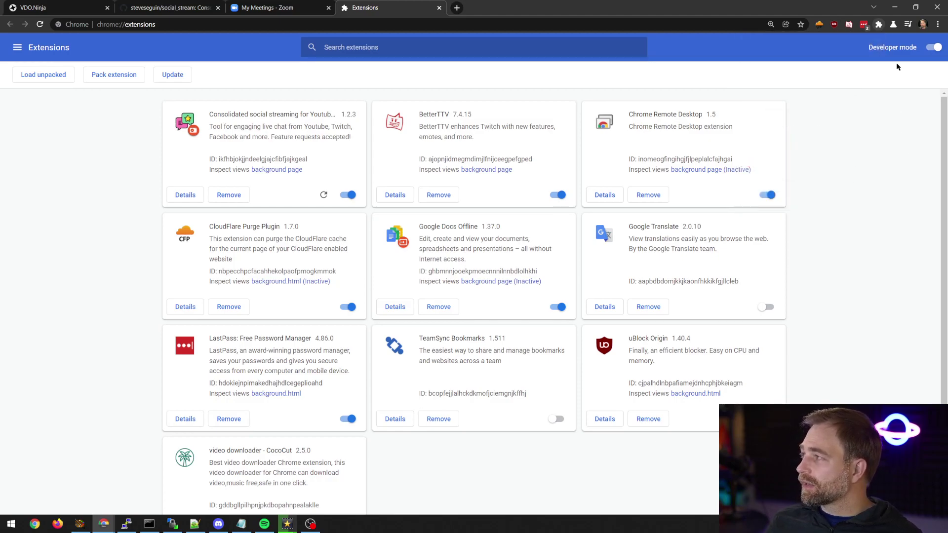
click(878, 25)
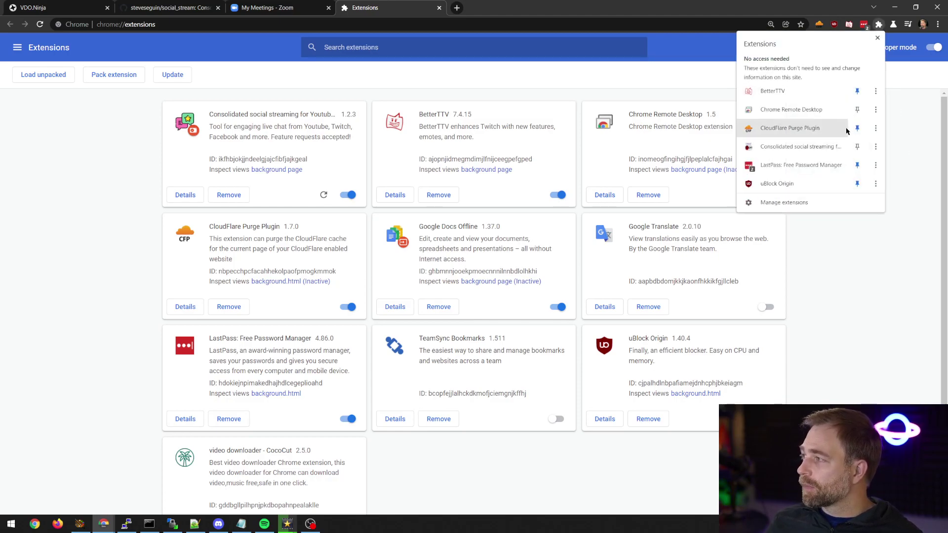
click(857, 147)
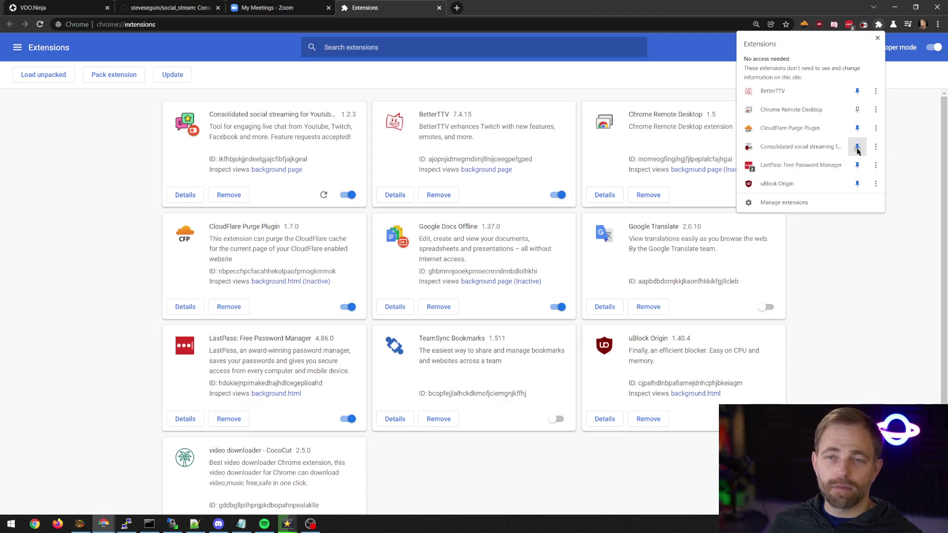
click(856, 147)
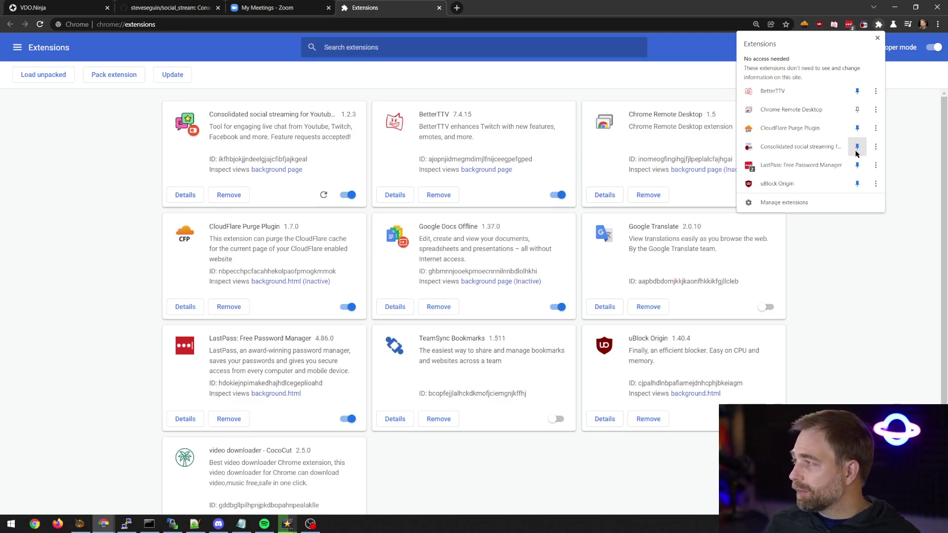
click(883, 240)
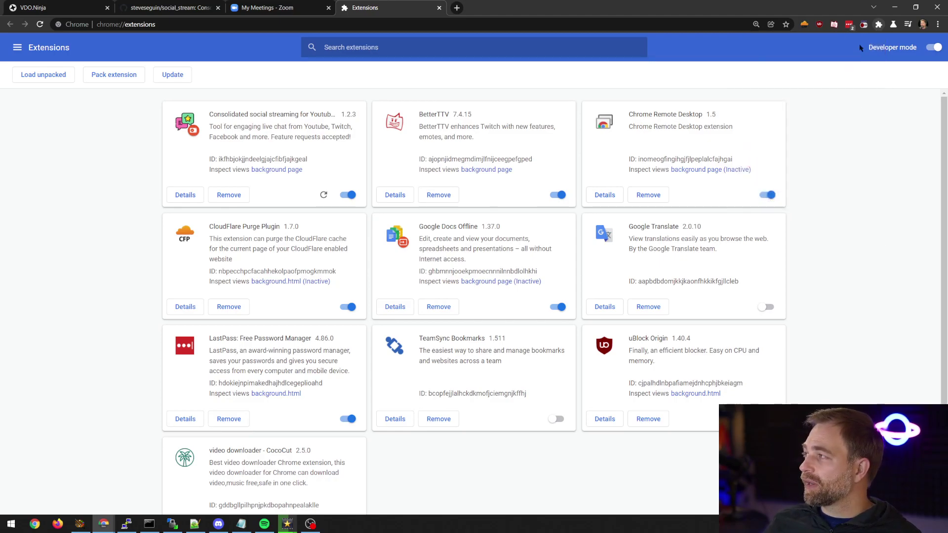
On the Zoom page, switch Social Stream Ninja's Enable extension toggle on and right-click the dockable chat link
click(438, 8)
click(276, 6)
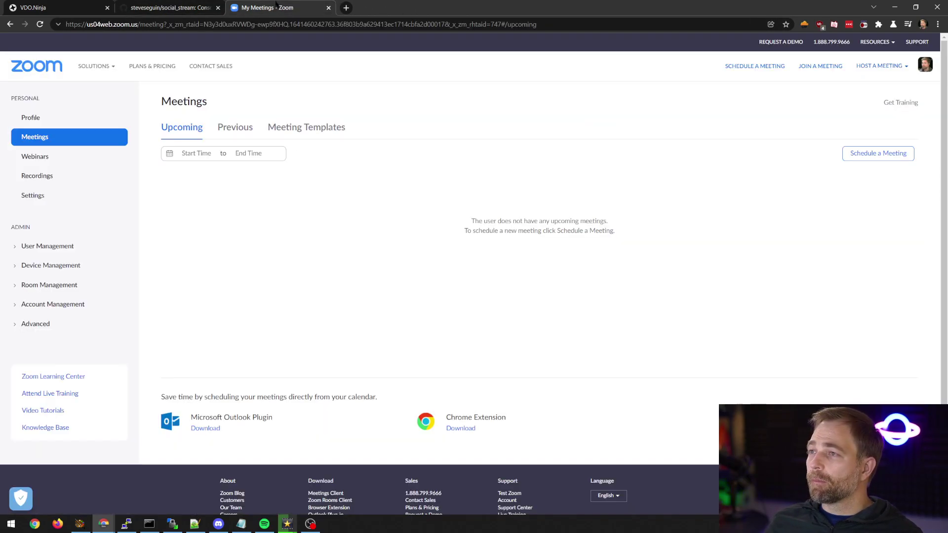
click(862, 25)
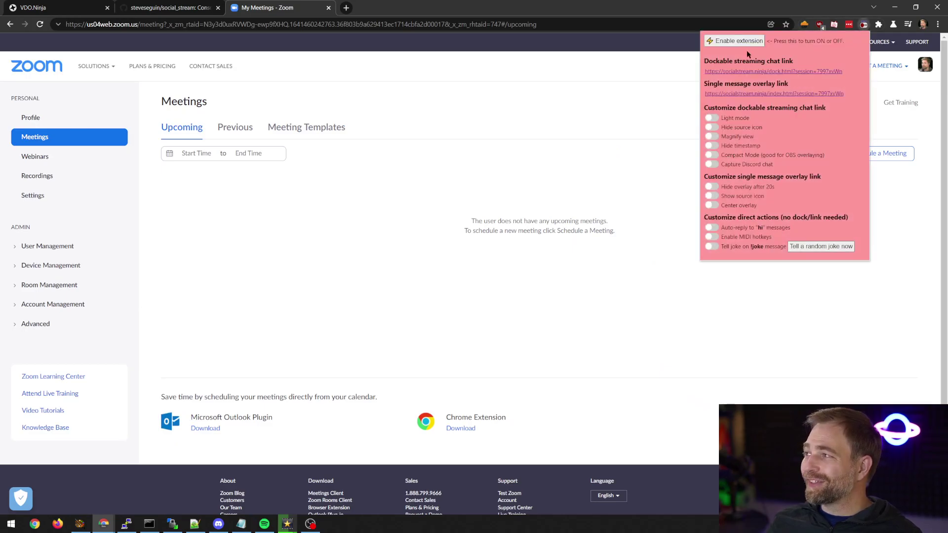
click(718, 46)
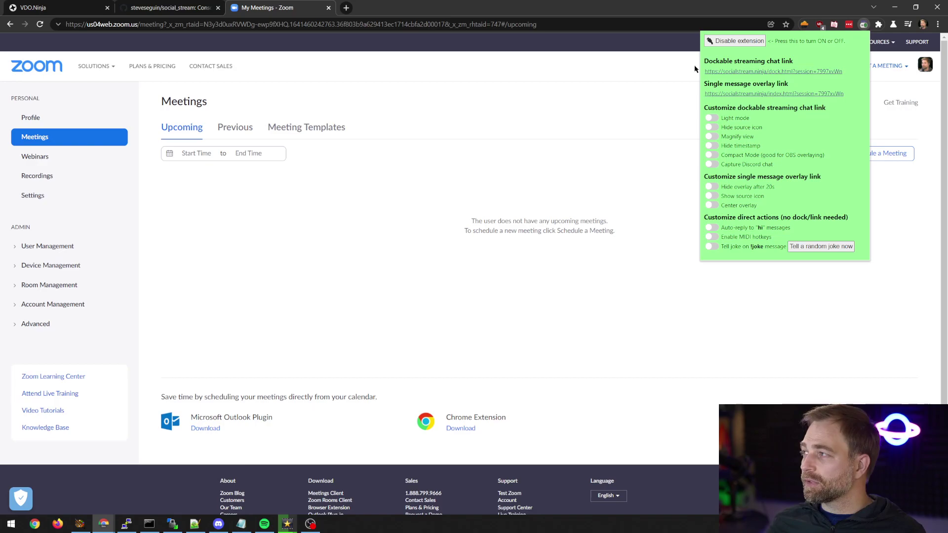
click(720, 44)
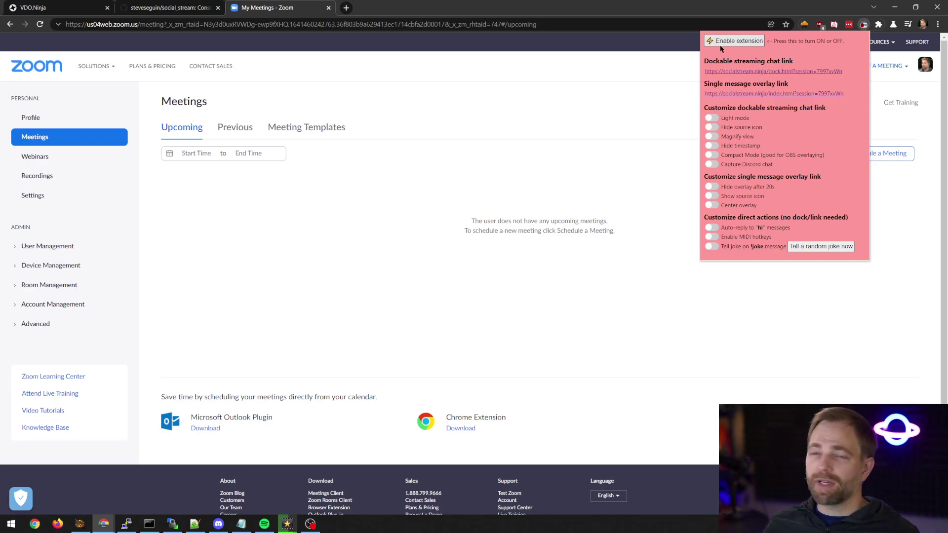
click(718, 43)
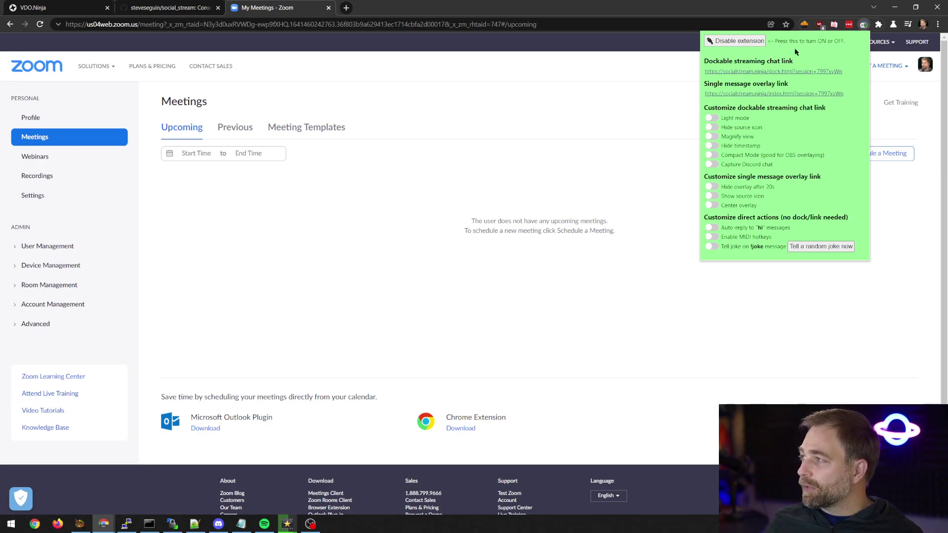
right_click(732, 77)
Open the dockable chat link and the single message overlay link in new tabs
click(754, 83)
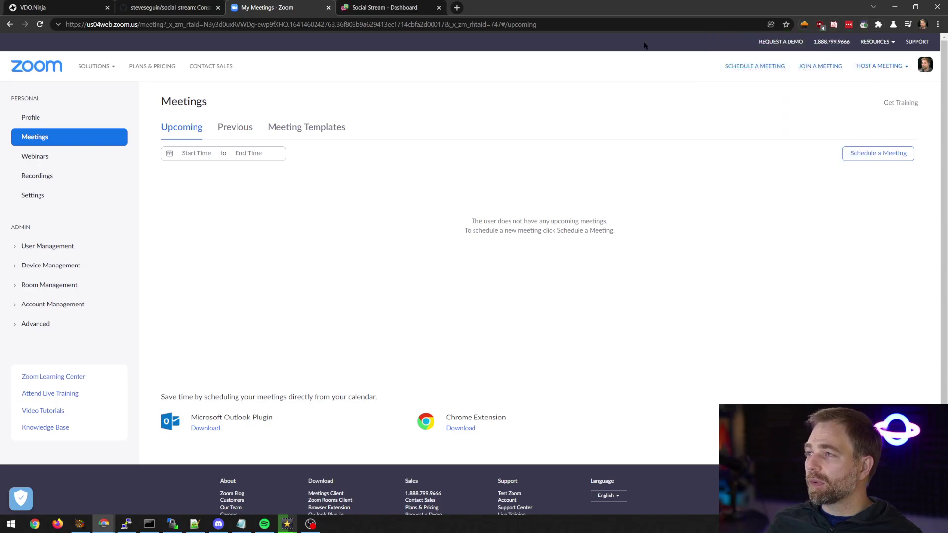
click(863, 24)
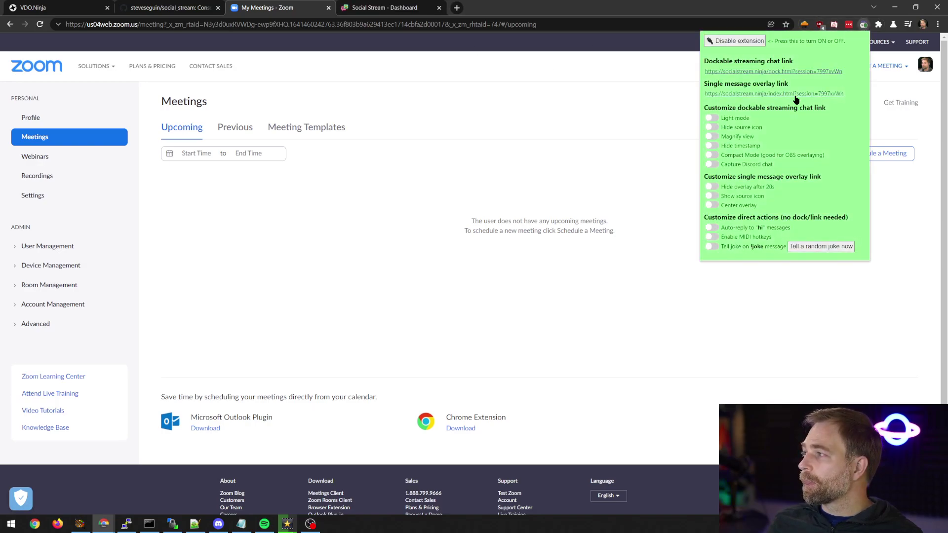
click(793, 97)
Compare the dock.html and index.html words in the Dashboard and Overlay addresses
click(501, 8)
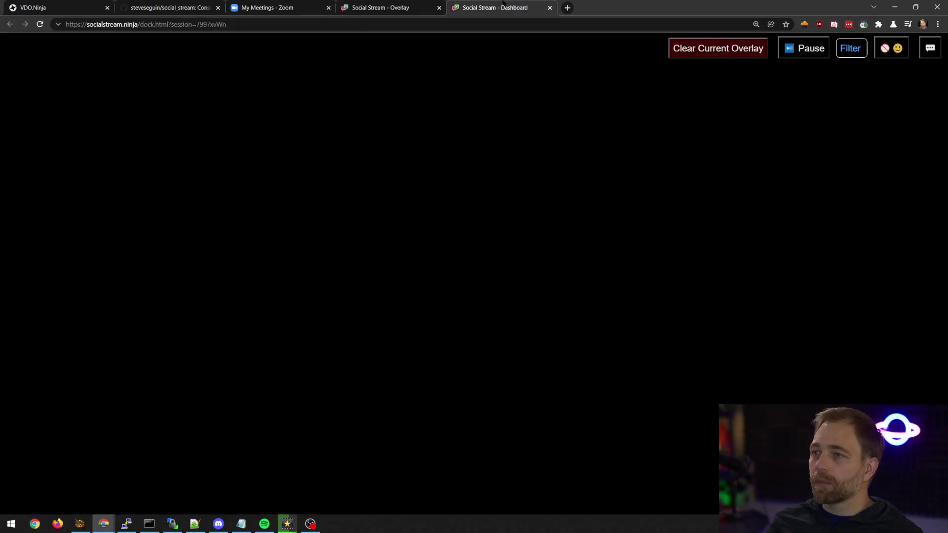
double_click(146, 24)
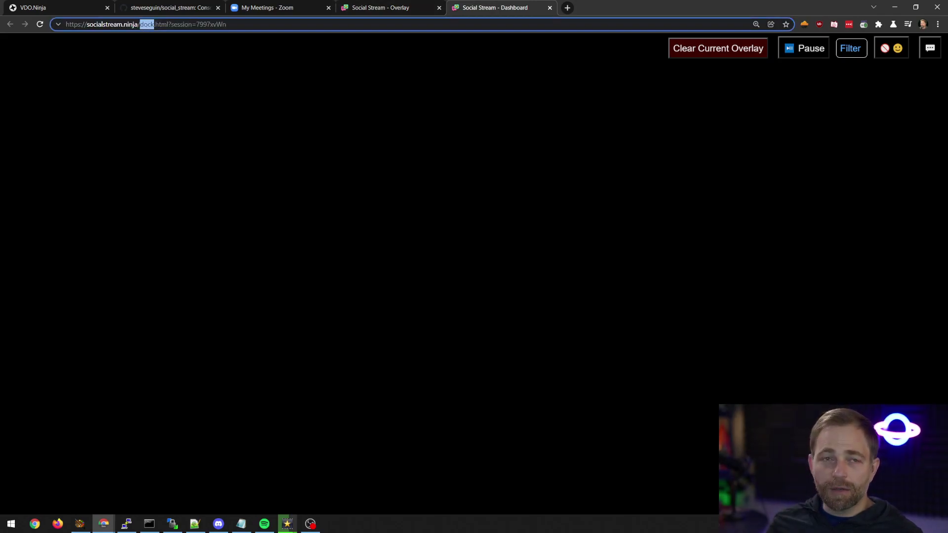
click(385, 8)
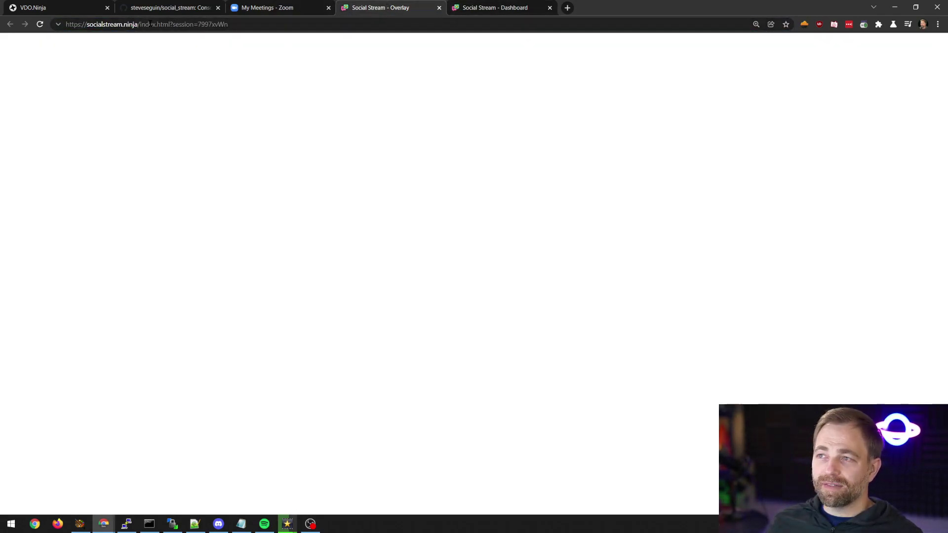
double_click(148, 24)
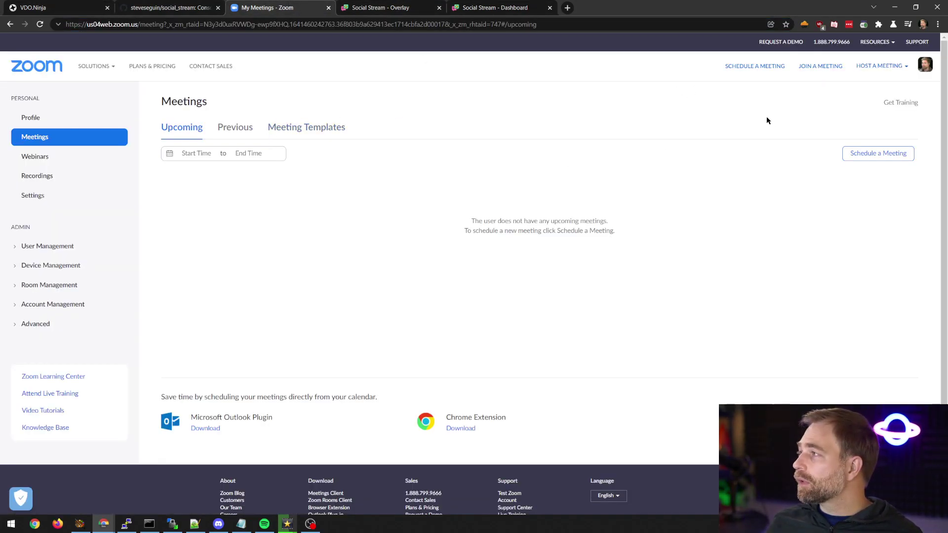
Host a Zoom meeting with video off, cancelling the Open Zoom Meetings prompt
click(864, 82)
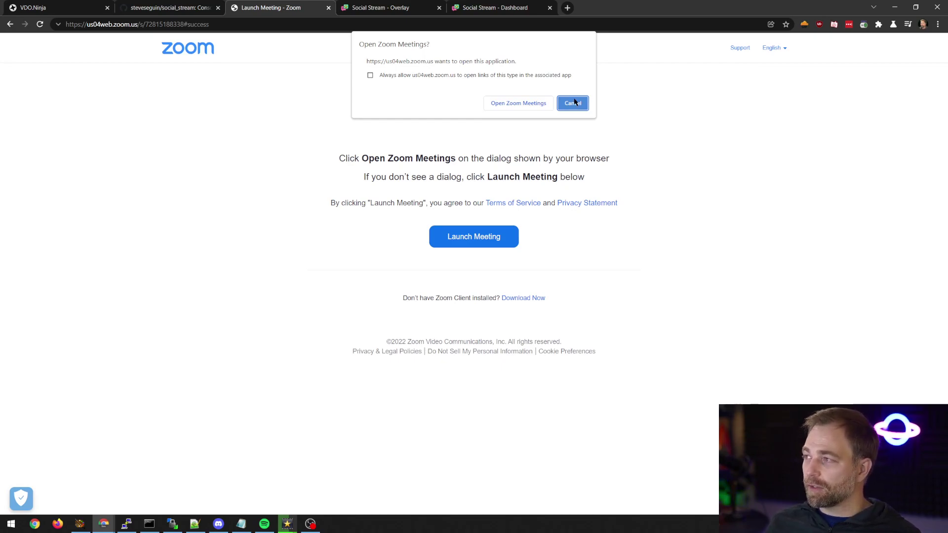
click(574, 102)
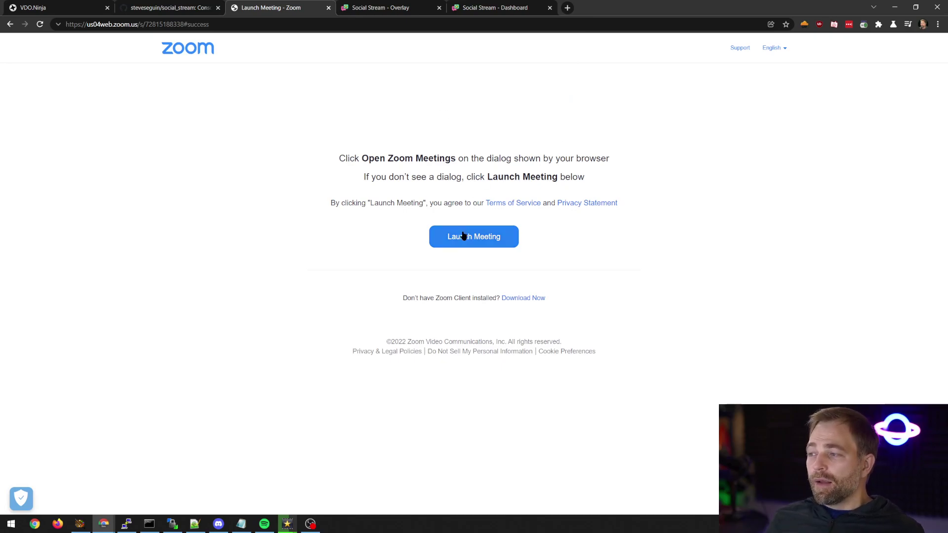
click(482, 243)
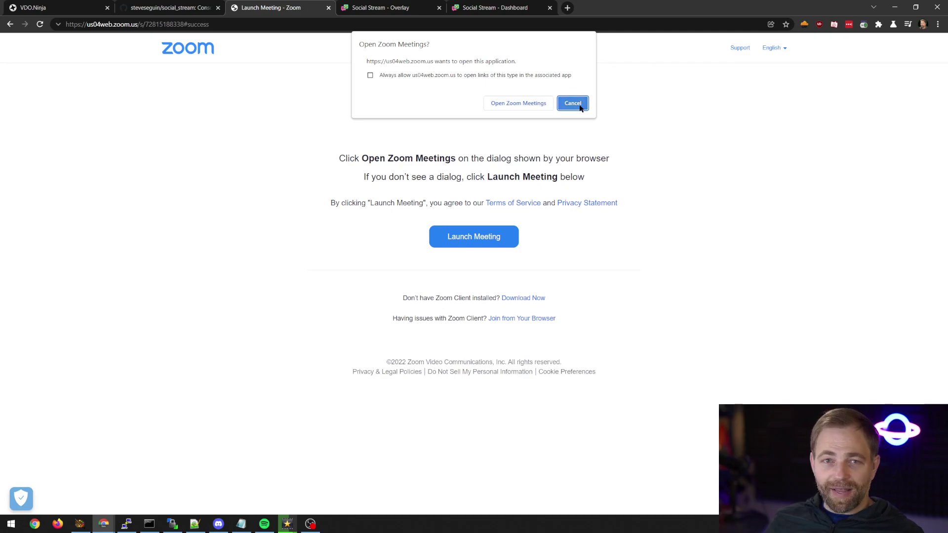
click(579, 103)
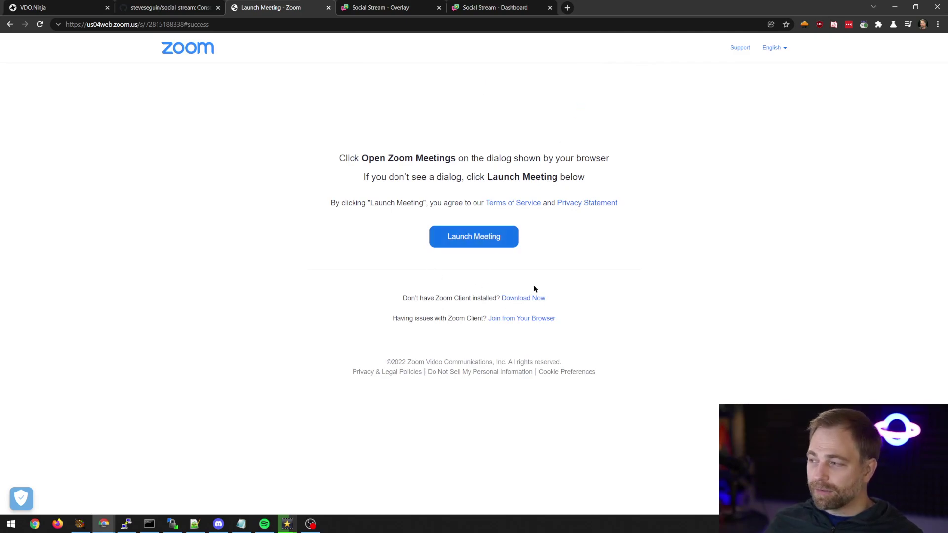
Join the meeting from the browser and connect audio by computer
drag(411, 290, 556, 317)
click(415, 315)
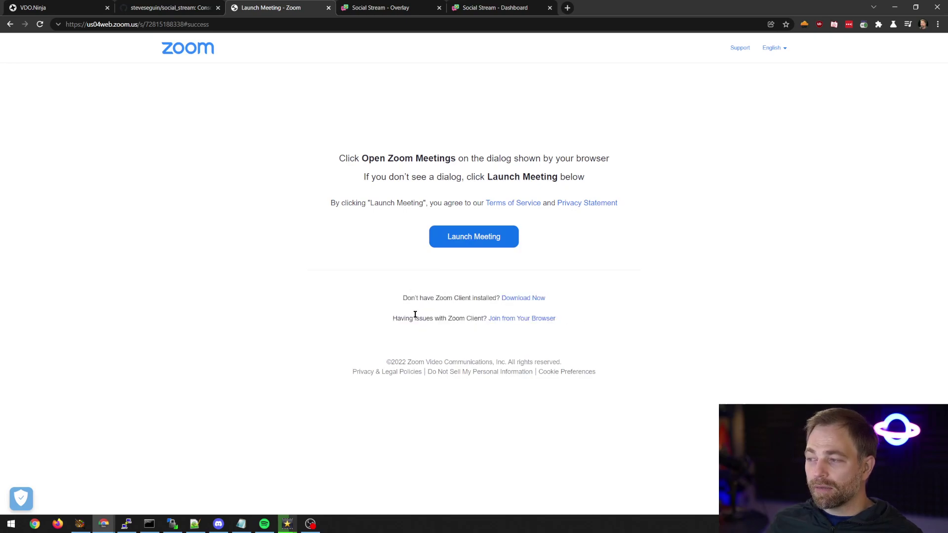
right_click(513, 320)
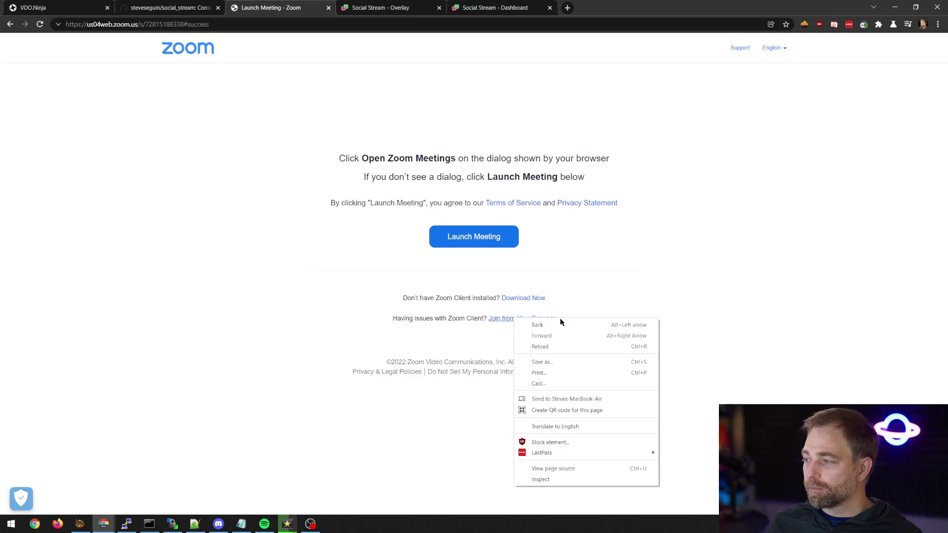
click(476, 322)
click(502, 320)
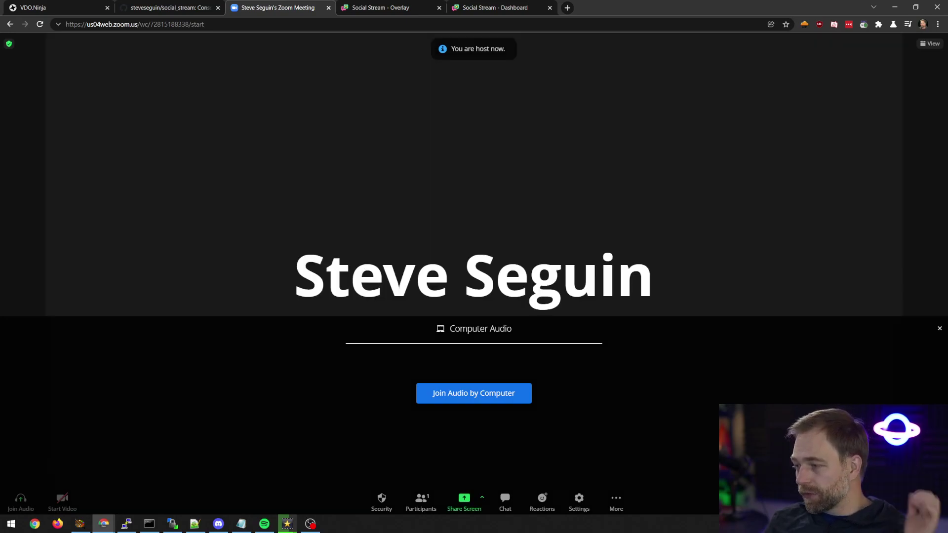
click(473, 393)
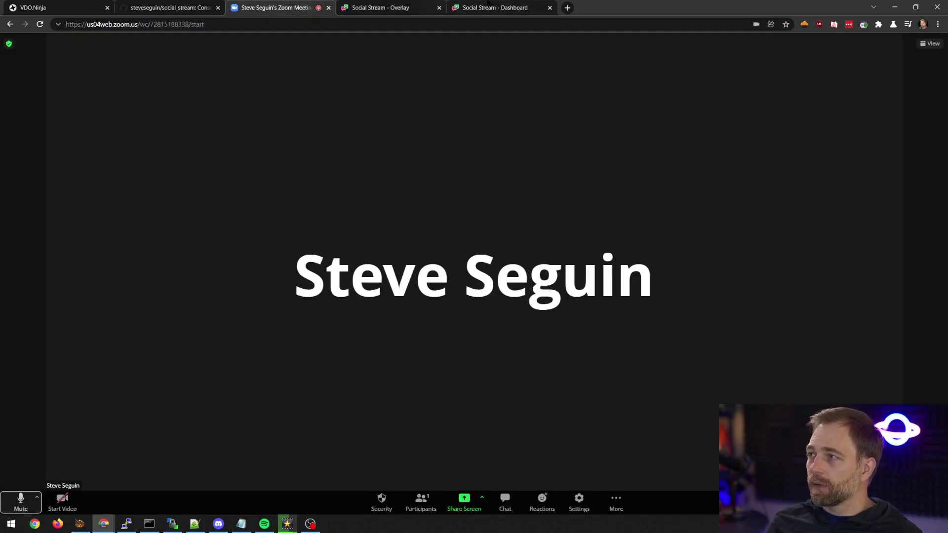
click(482, 7)
click(266, 4)
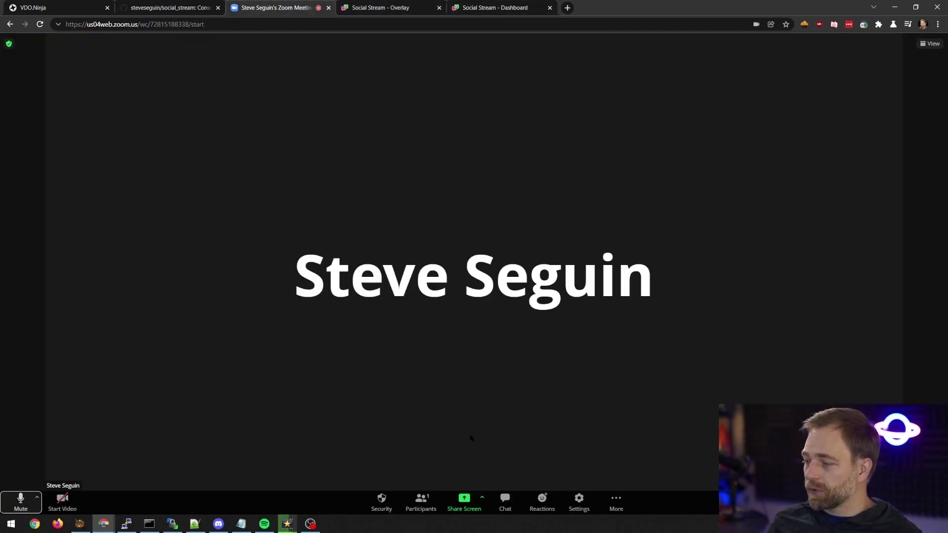
Send chat messages 1, 2, 3, 4 and 5 in the Zoom meeting chat and view them in the dock
click(504, 500)
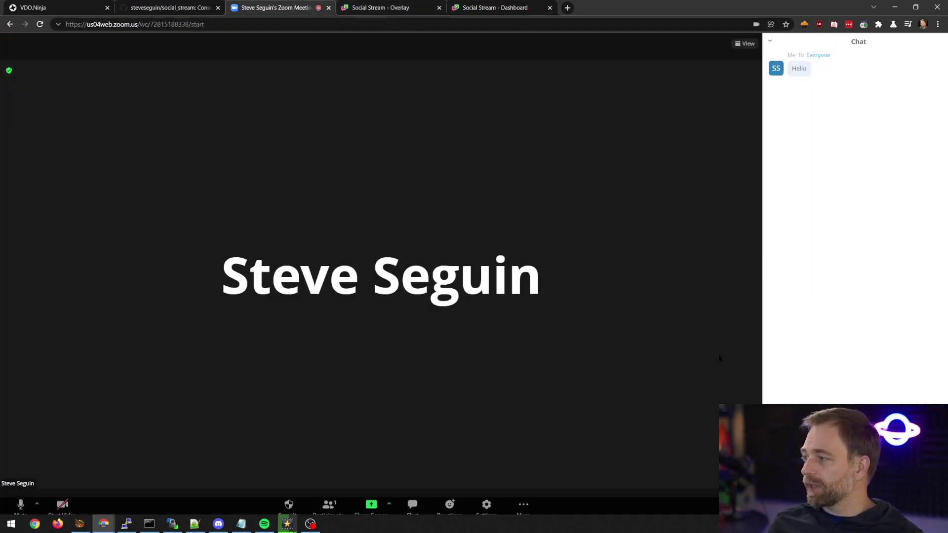
text(1 2 3 )
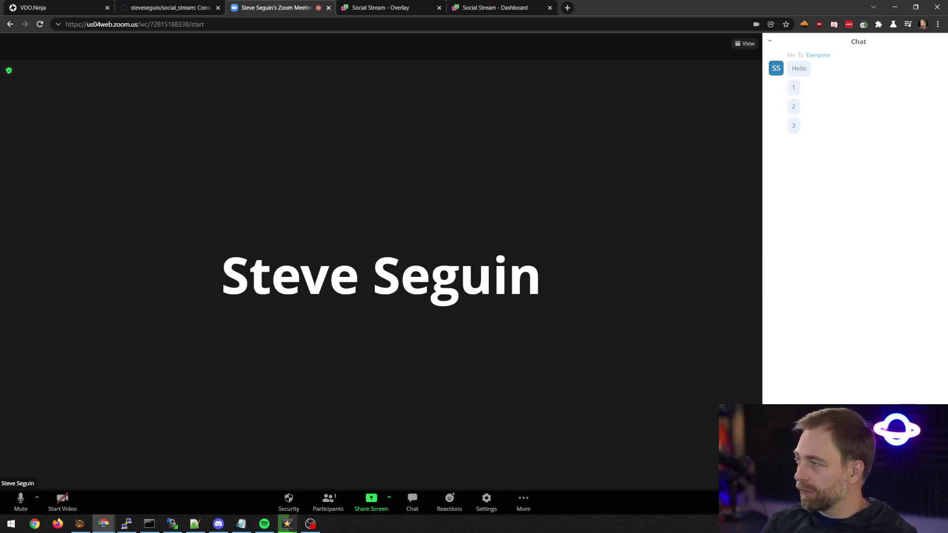
text(4 5)
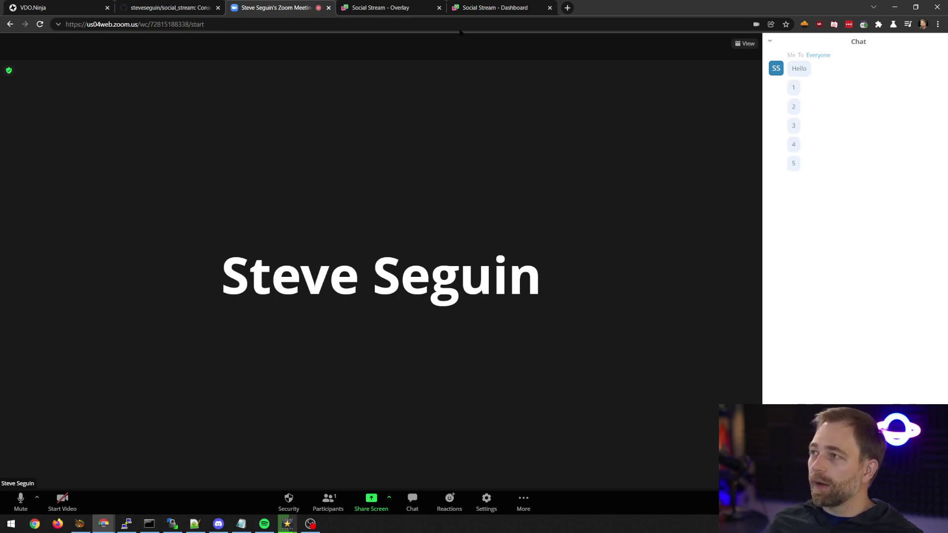
click(493, 7)
click(141, 61)
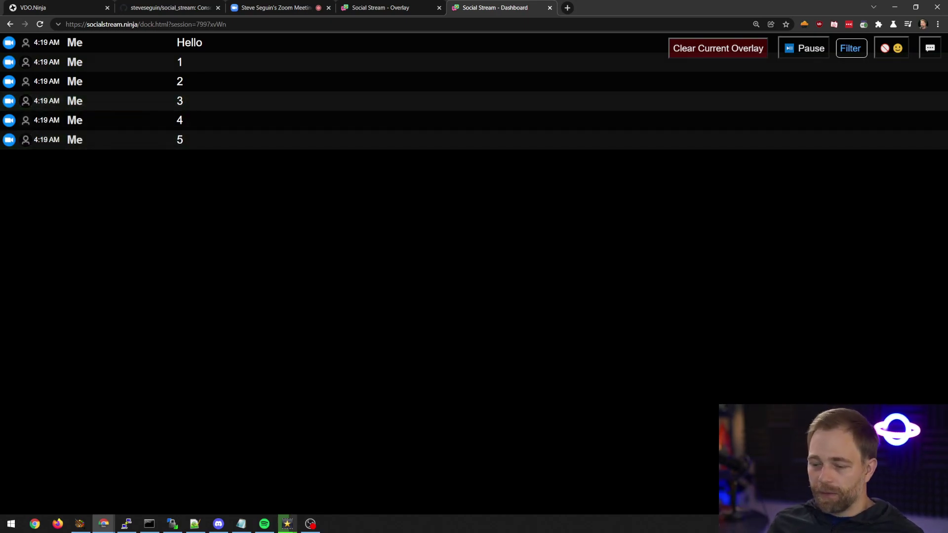
Zoom the dock page to 200% and feature messages 3 and 5 on the overlay
key(ctrl+plus)
key(ctrl+plus)
click(177, 125)
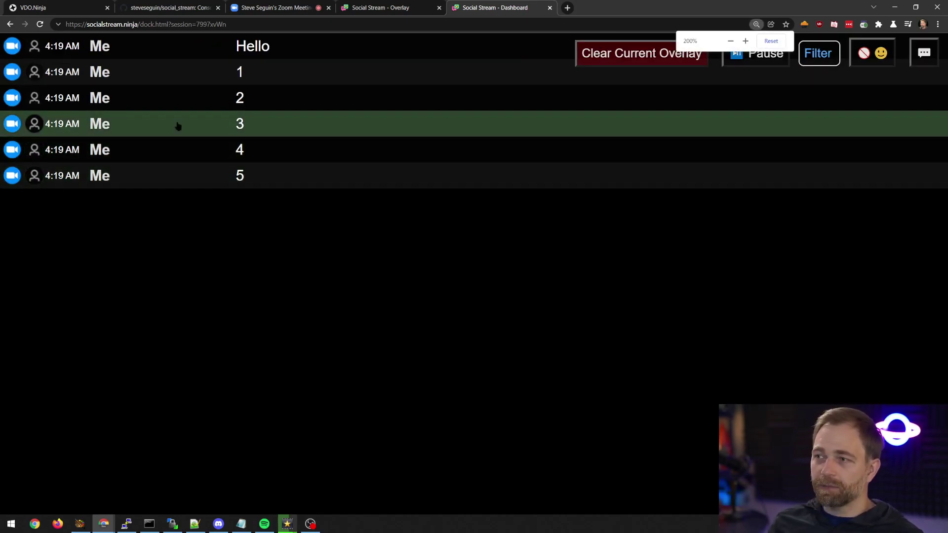
key(ctrl+shift+Tab)
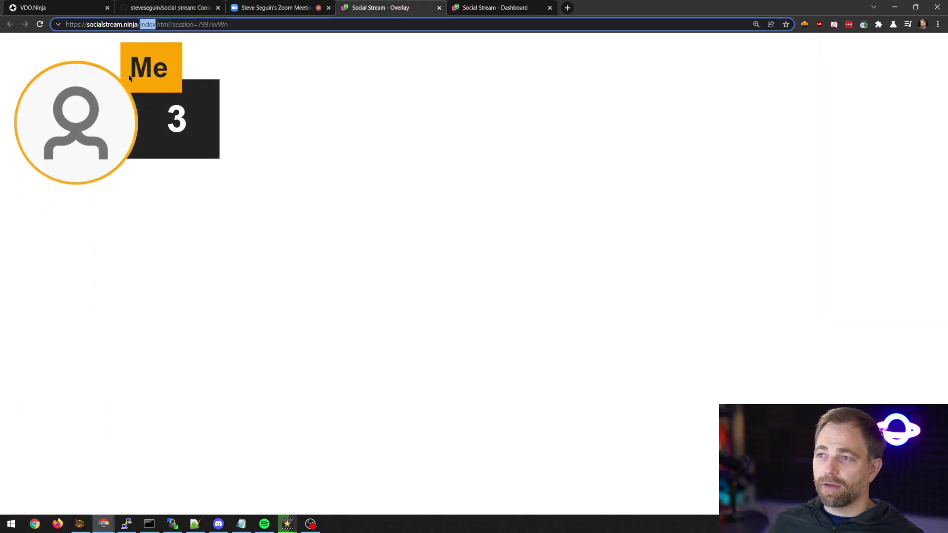
key(ctrl+Tab)
click(309, 174)
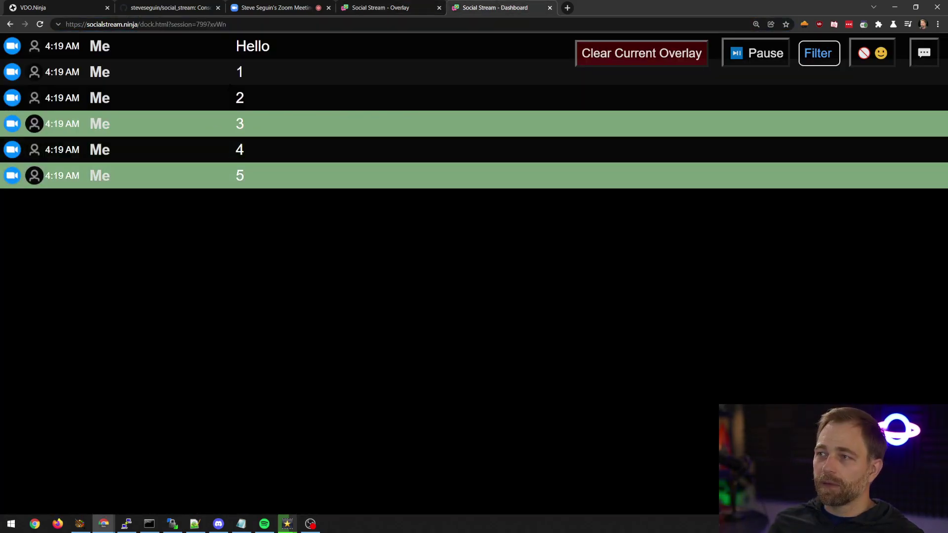
click(436, 14)
key(ctrl+Tab)
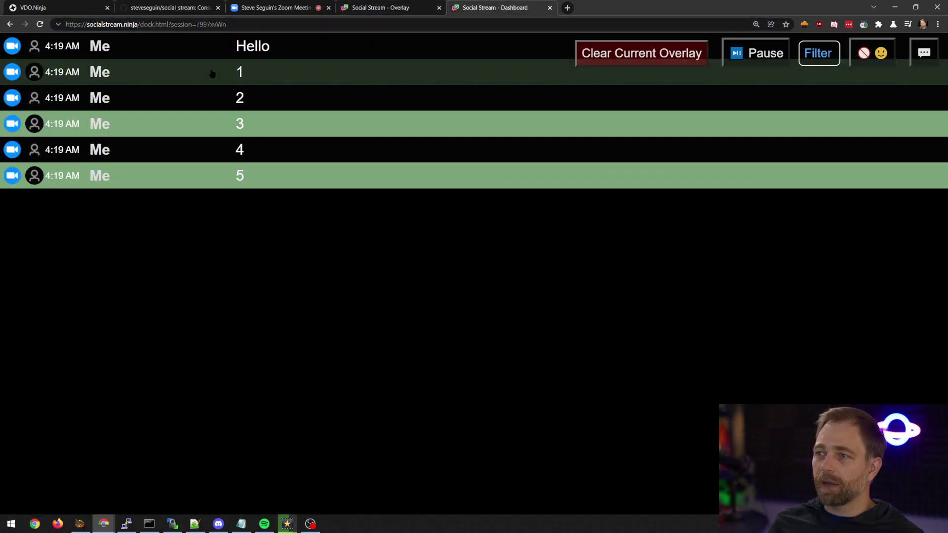
Feature the Hello message on the overlay and dismiss the avatar image menu
click(211, 47)
key(ctrl+shift+Tab)
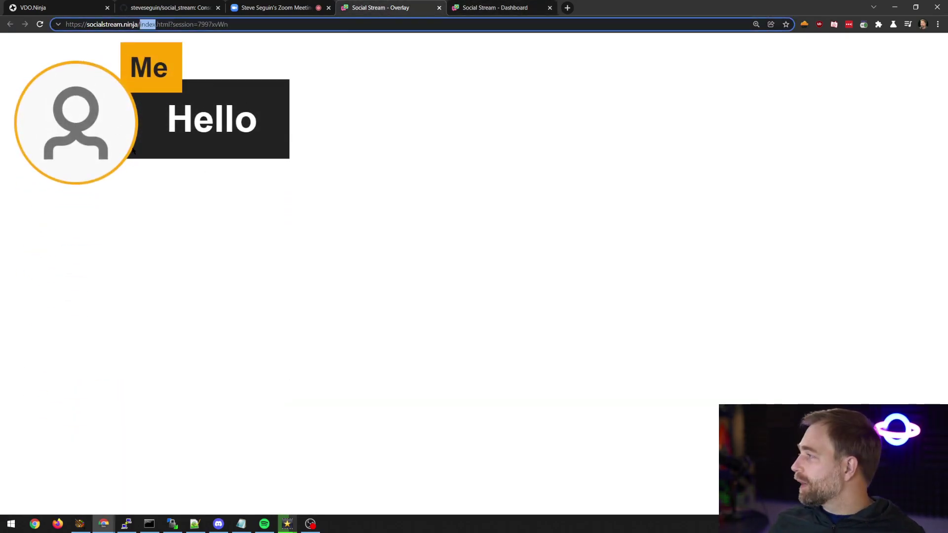
right_click(64, 113)
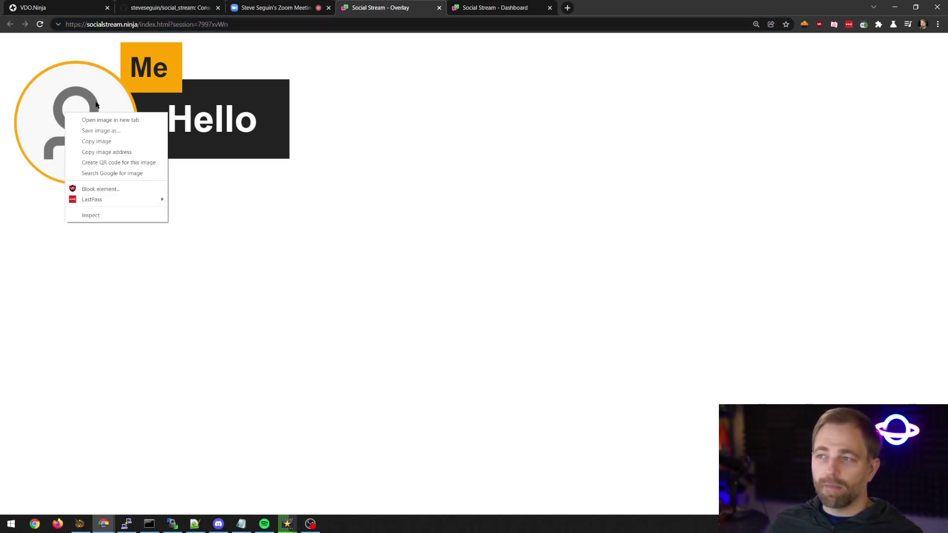
click(471, 101)
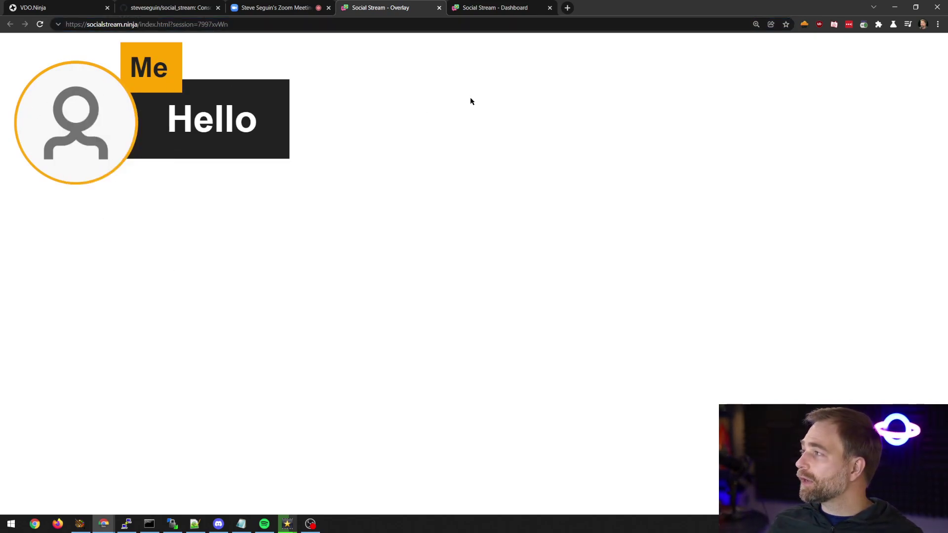
Enable Show source icon, Hide overlay after 20s and Center overlay in the extension popup
click(863, 24)
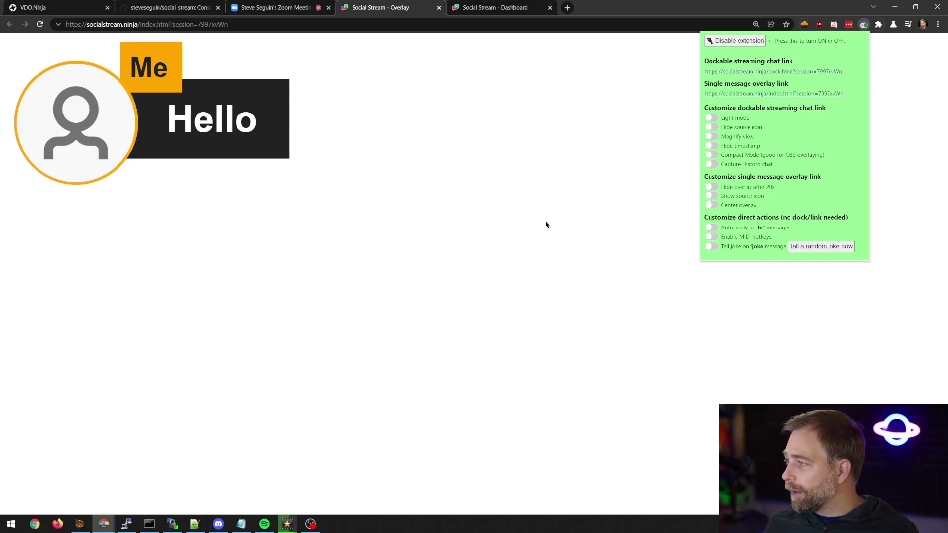
click(712, 197)
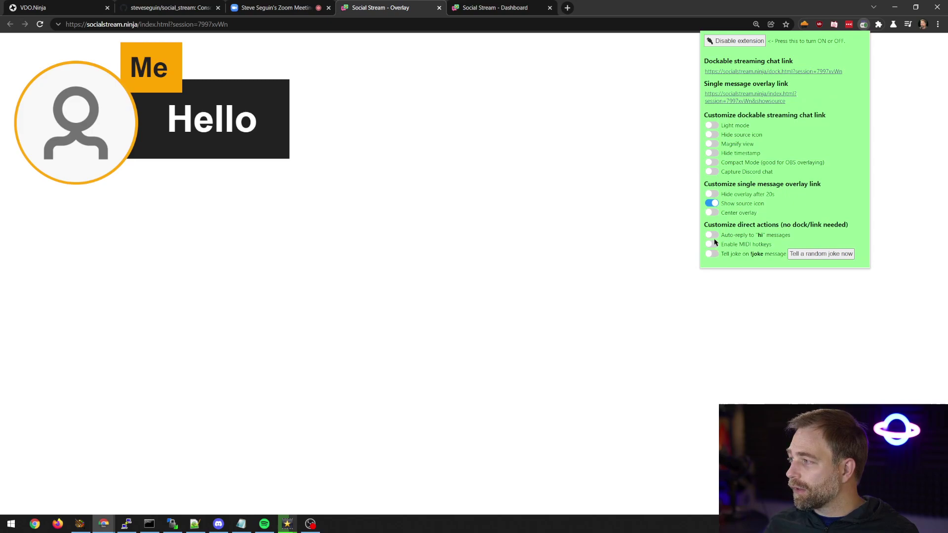
click(711, 195)
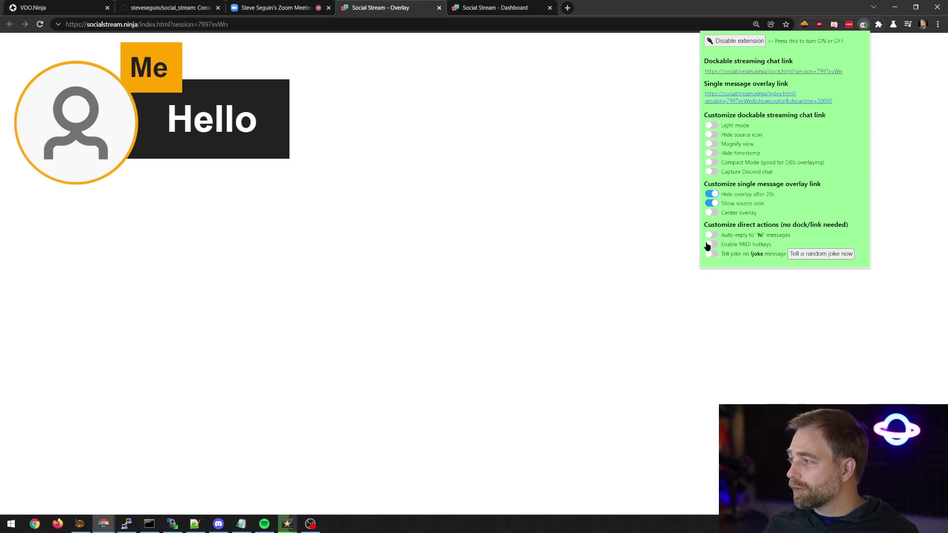
click(711, 212)
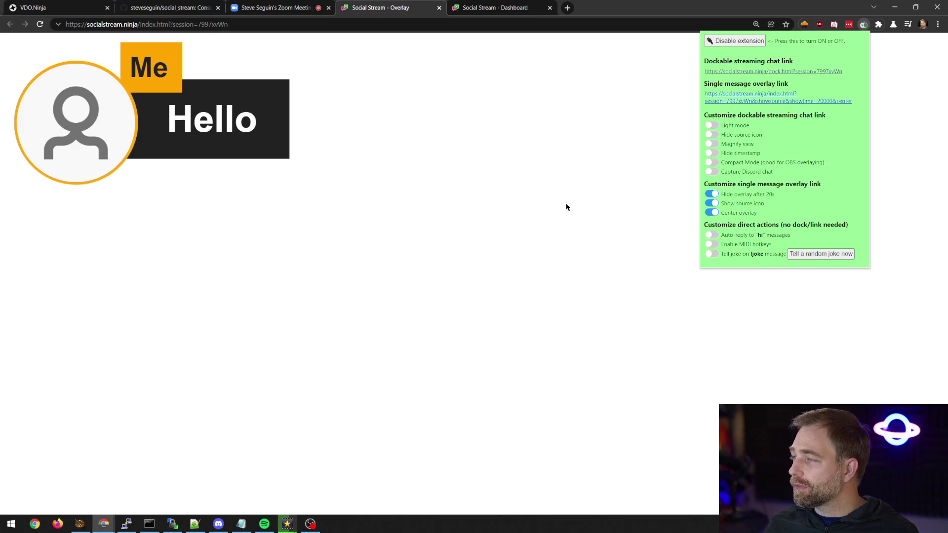
click(614, 141)
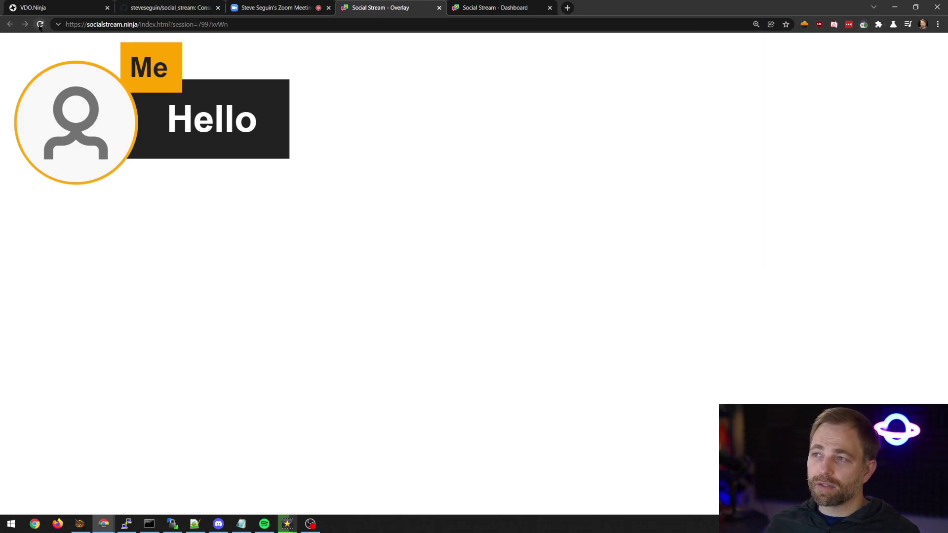
Close the old Overlay tab and select the updated single message overlay link
click(439, 8)
click(863, 24)
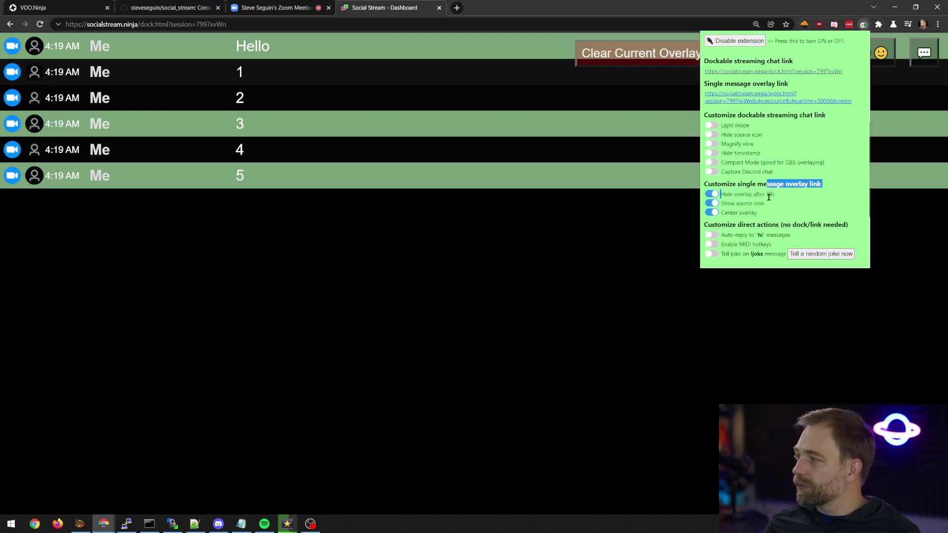
drag(760, 154, 790, 113)
drag(855, 107, 709, 94)
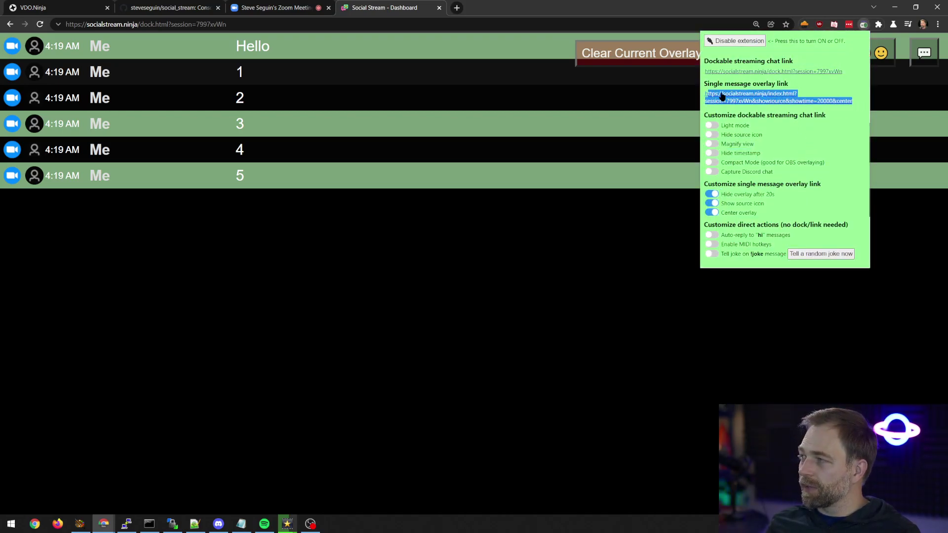
Open the updated overlay link and feature the Hello message on it from the Dashboard
click(767, 101)
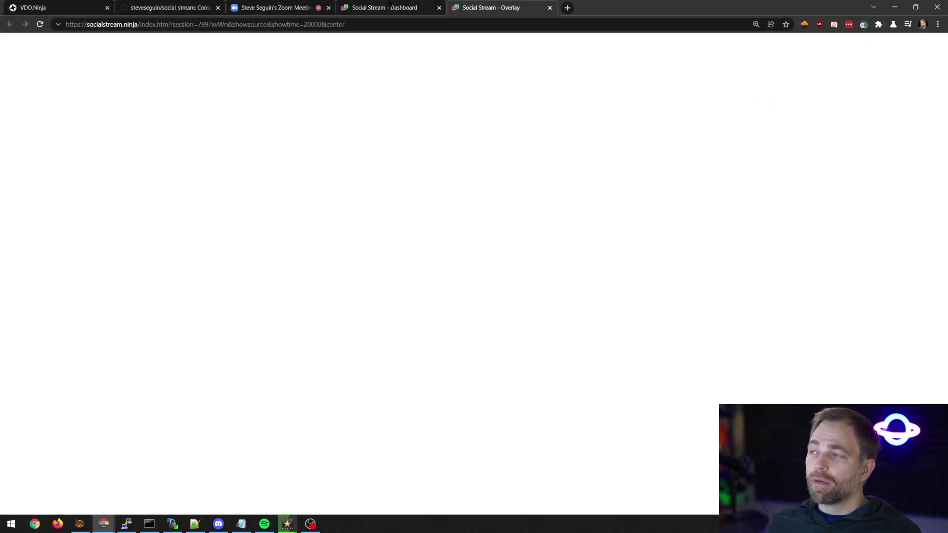
click(390, 6)
click(115, 45)
click(478, 6)
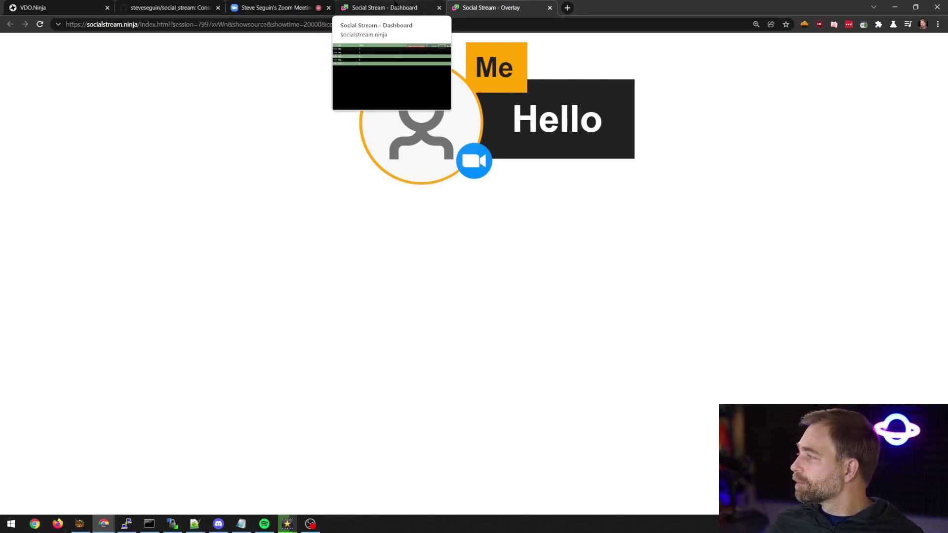
click(385, 8)
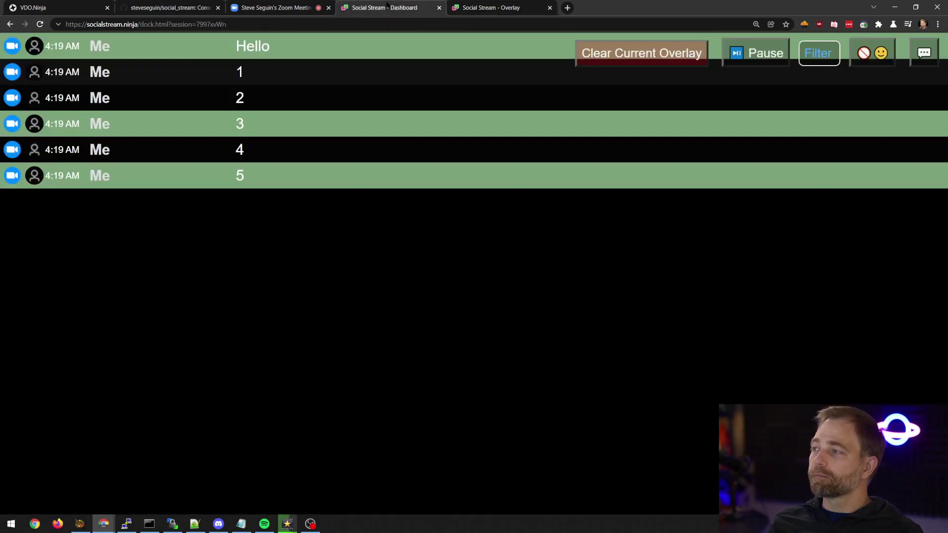
click(493, 8)
Highlight the word index in the new overlay page's address
click(863, 25)
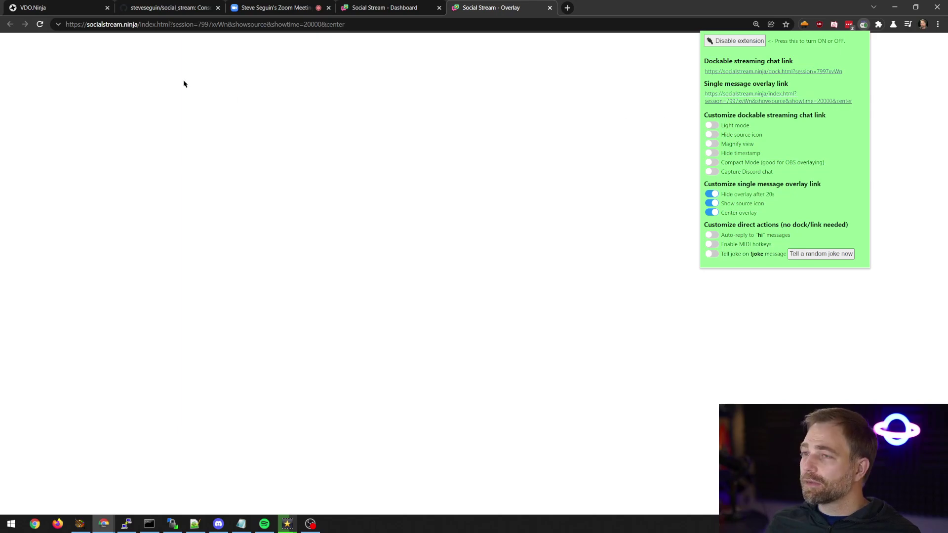
double_click(148, 24)
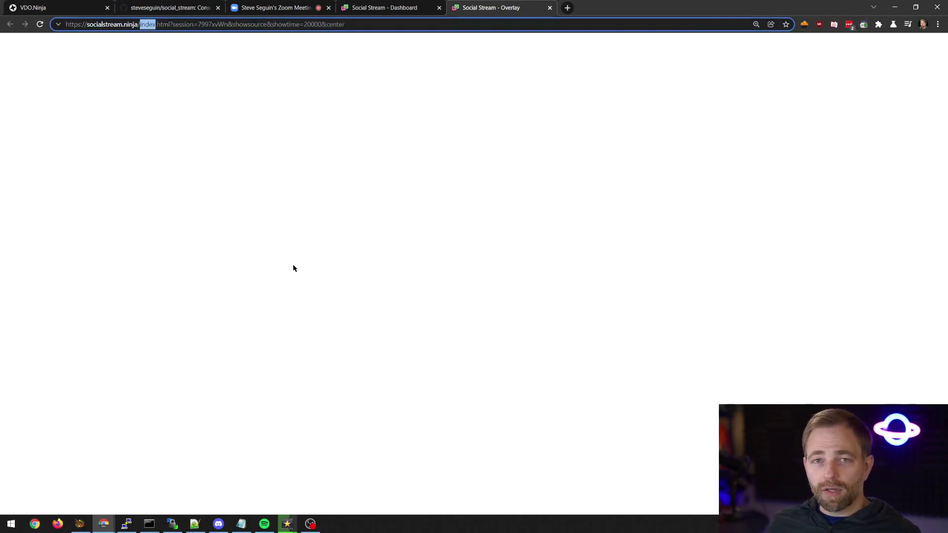
click(301, 107)
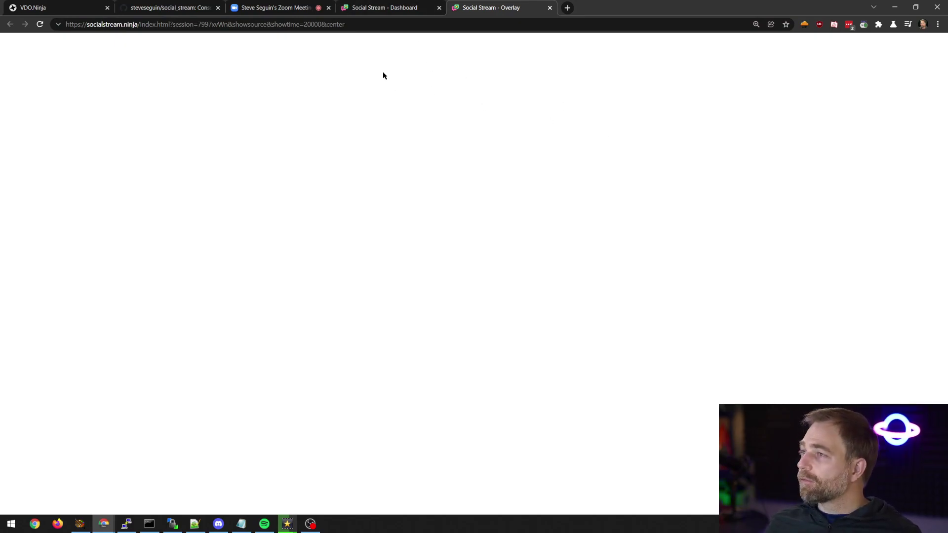
right_click(436, 159)
click(466, 310)
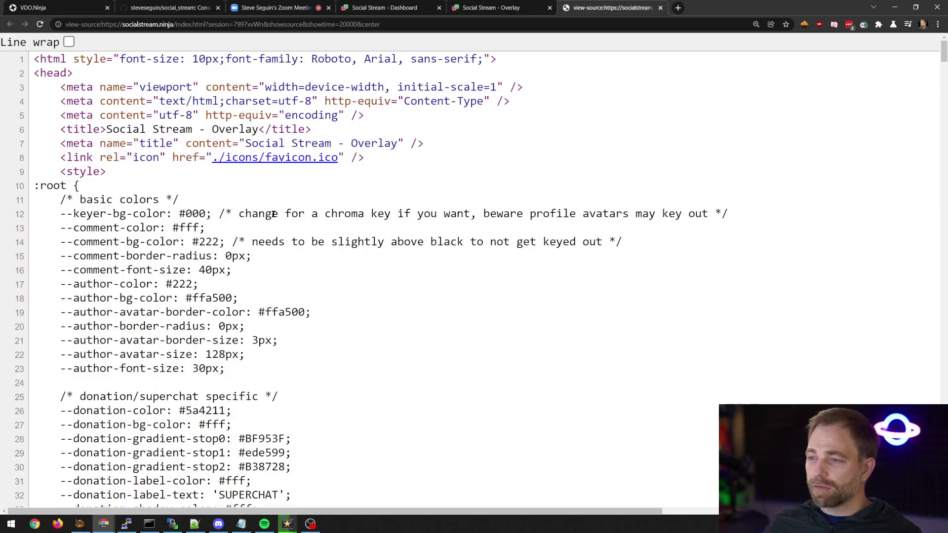
scroll(272, 214, down, 5)
scroll(273, 213, up, 3)
scroll(178, 184, down, 20)
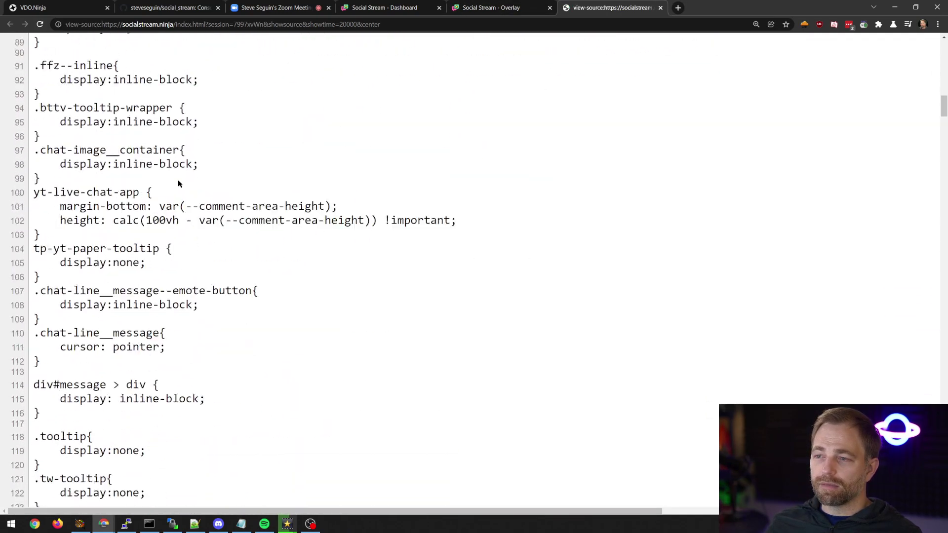
scroll(179, 184, down, 20)
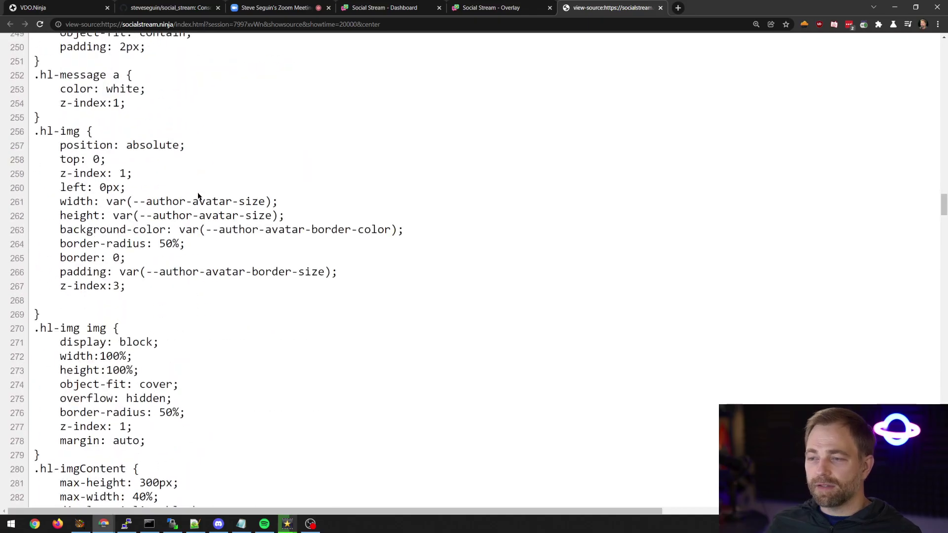
scroll(198, 195, down, 20)
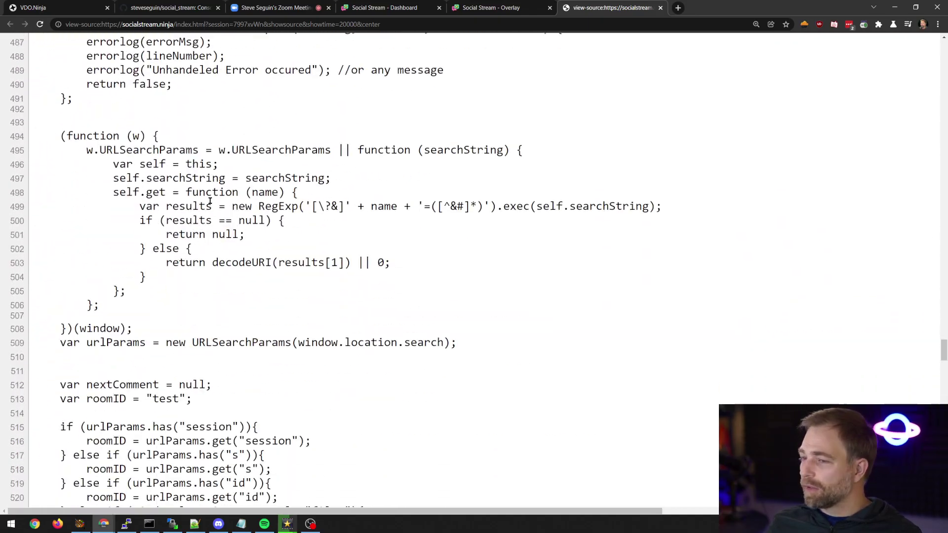
scroll(210, 201, down, 20)
scroll(604, 223, up, 6)
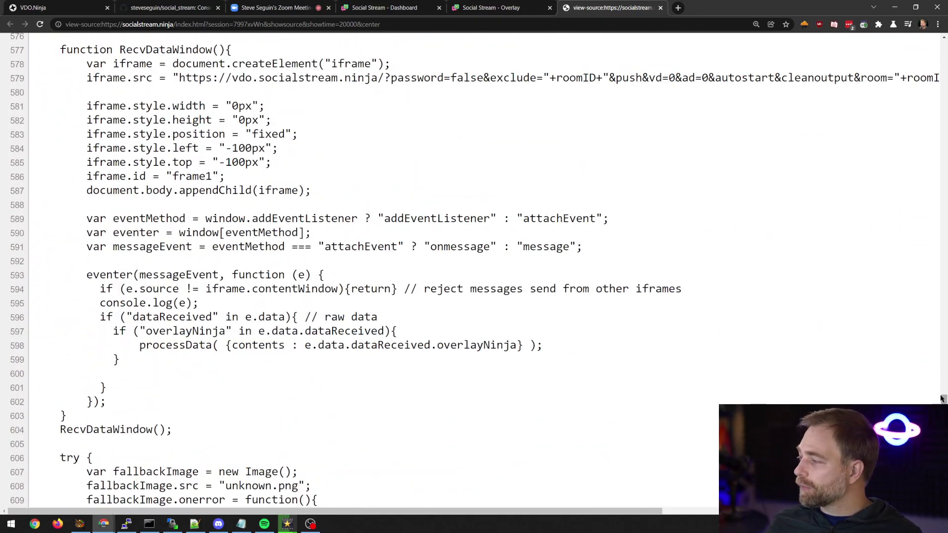
drag(941, 399, 841, 76)
key(ctrl+0)
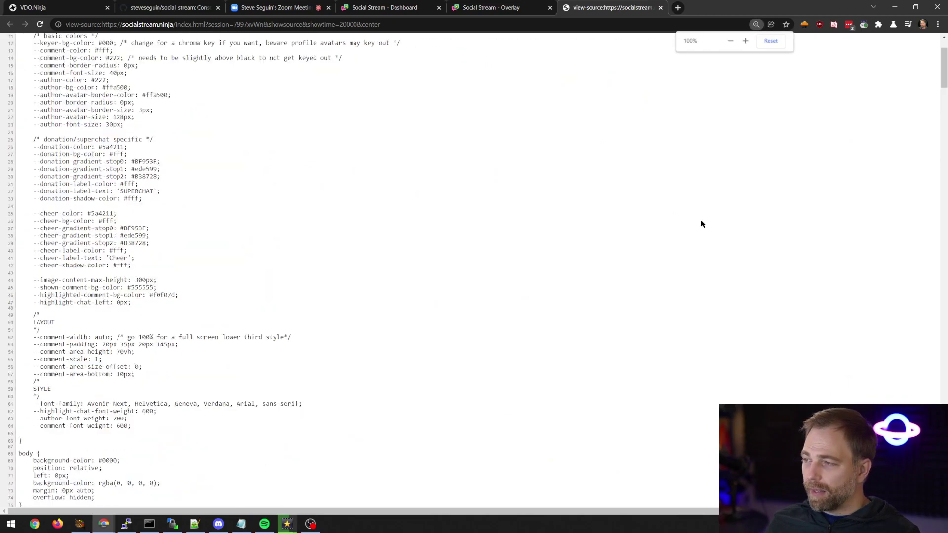
drag(944, 92, 889, 60)
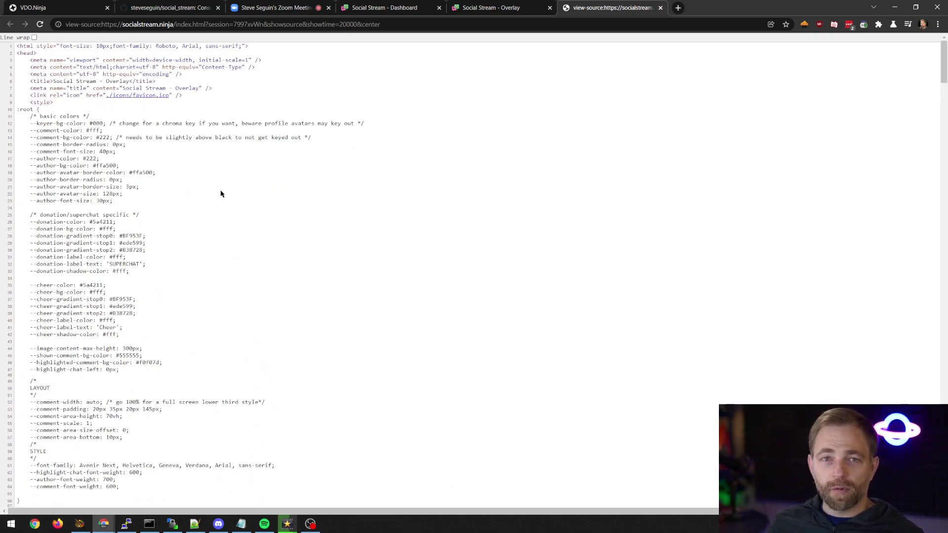
scroll(227, 207, down, 20)
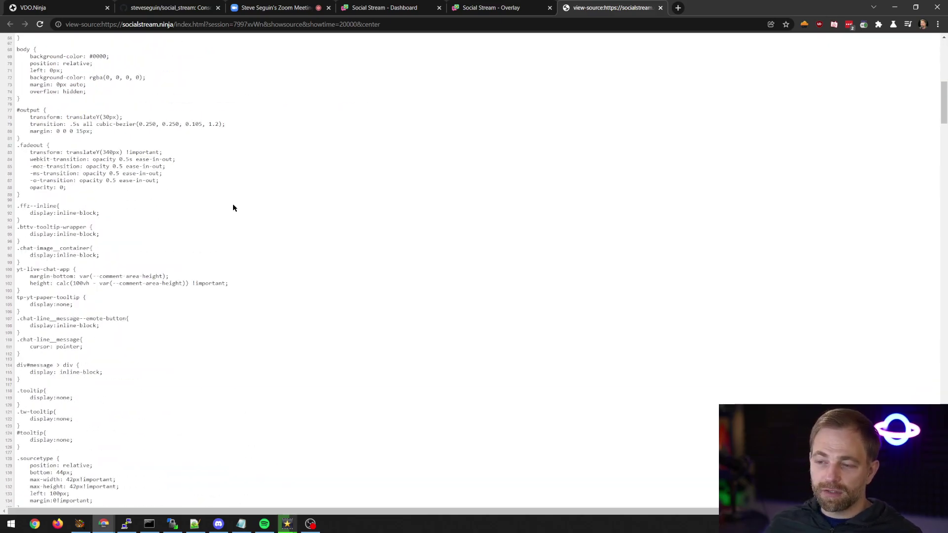
scroll(237, 228, down, 20)
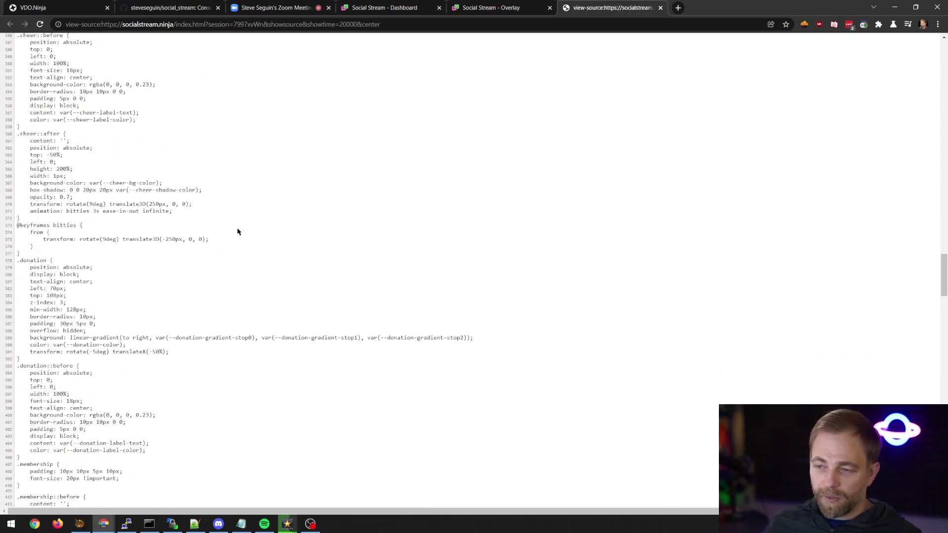
scroll(478, 182, down, 10)
scroll(428, 217, down, 5)
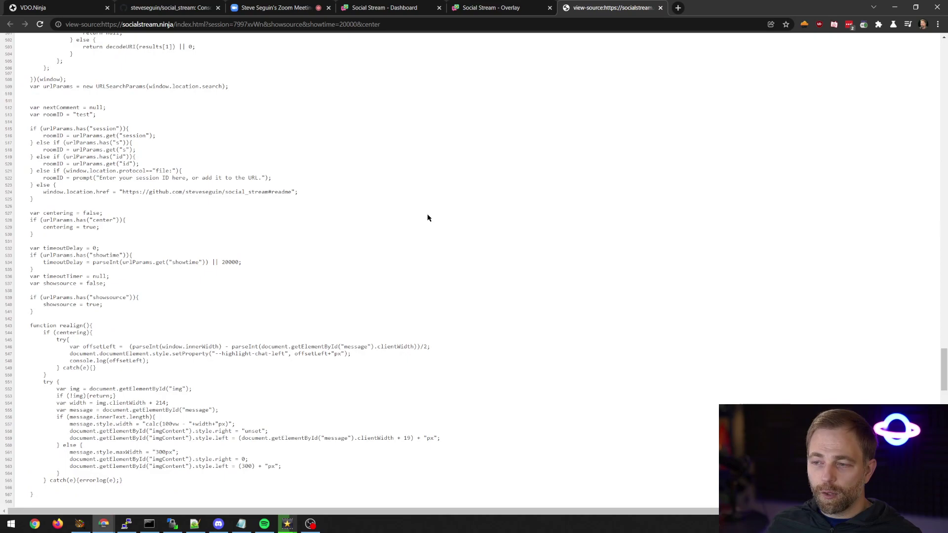
Push message 1 from the dashboard to the overlay and confirm it shows Me 1
click(660, 8)
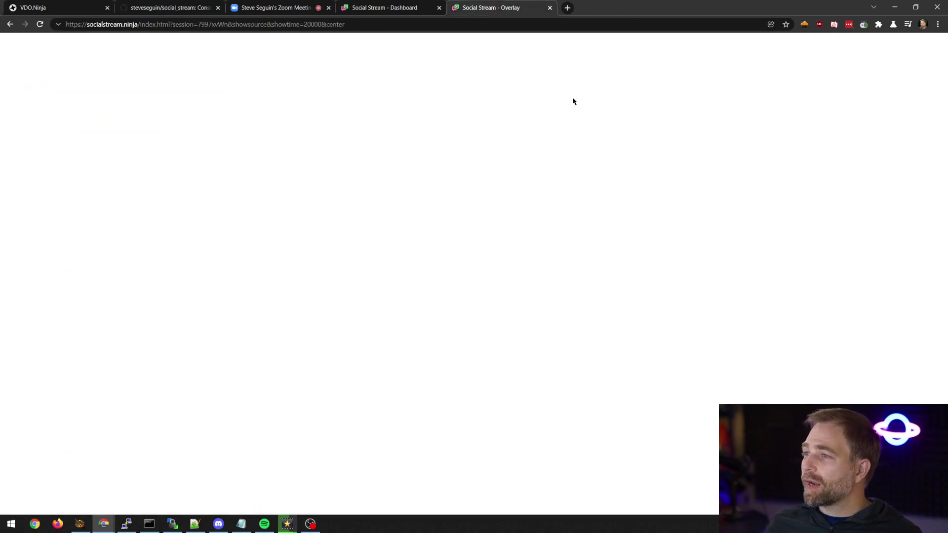
click(423, 7)
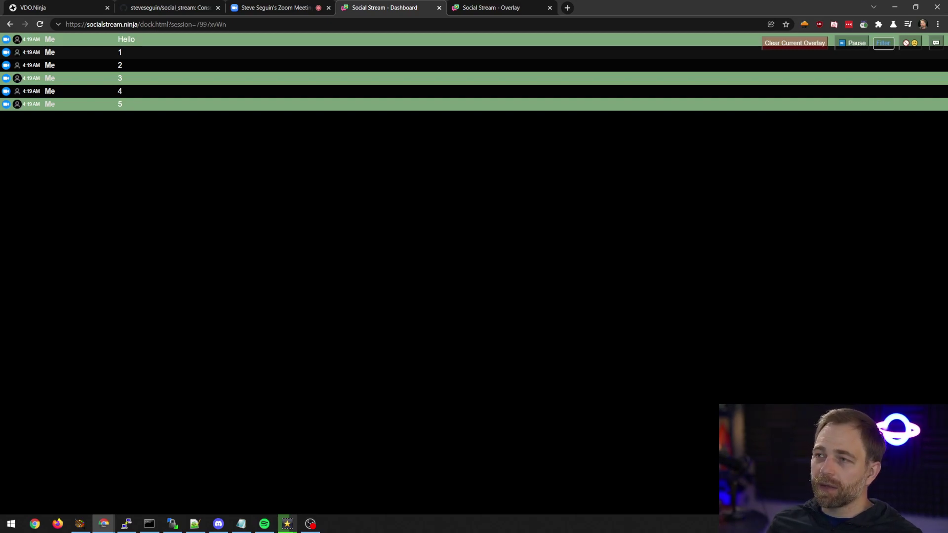
click(148, 52)
click(498, 7)
click(394, 5)
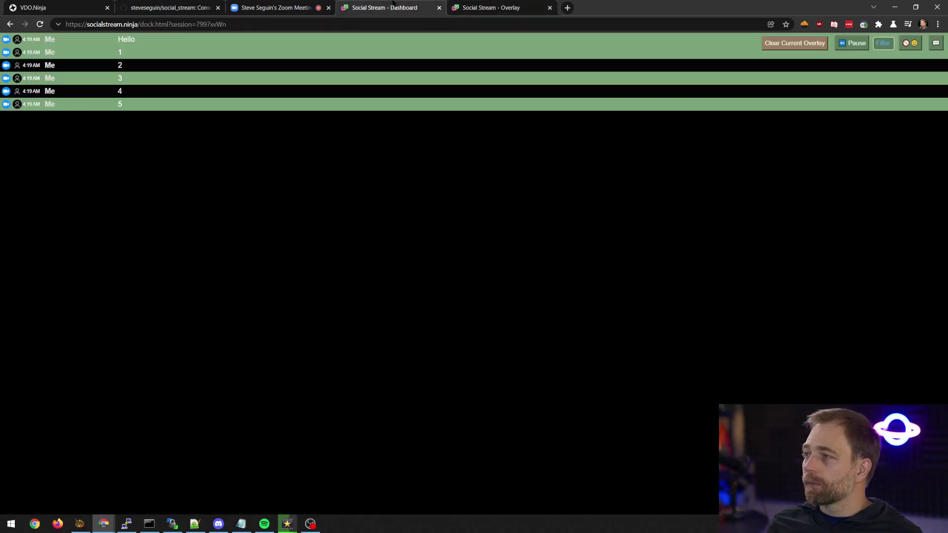
click(499, 8)
Toggle the overlay's hide-after-20s, source-icon and centering options off and back on
click(863, 25)
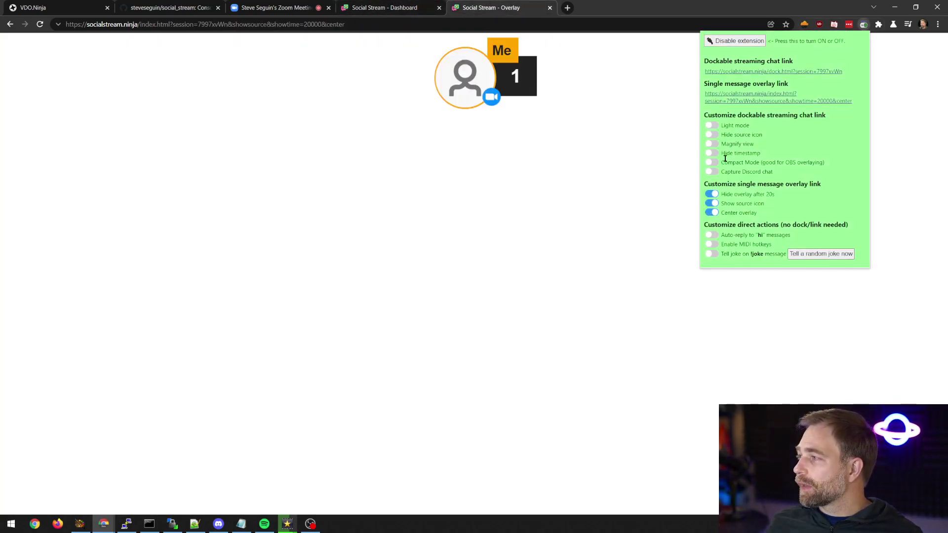
click(711, 194)
click(712, 203)
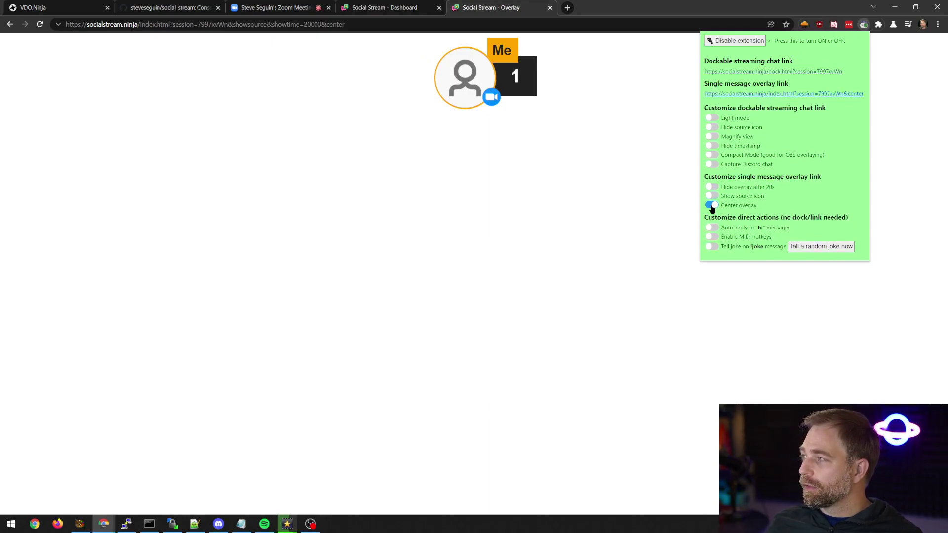
click(711, 205)
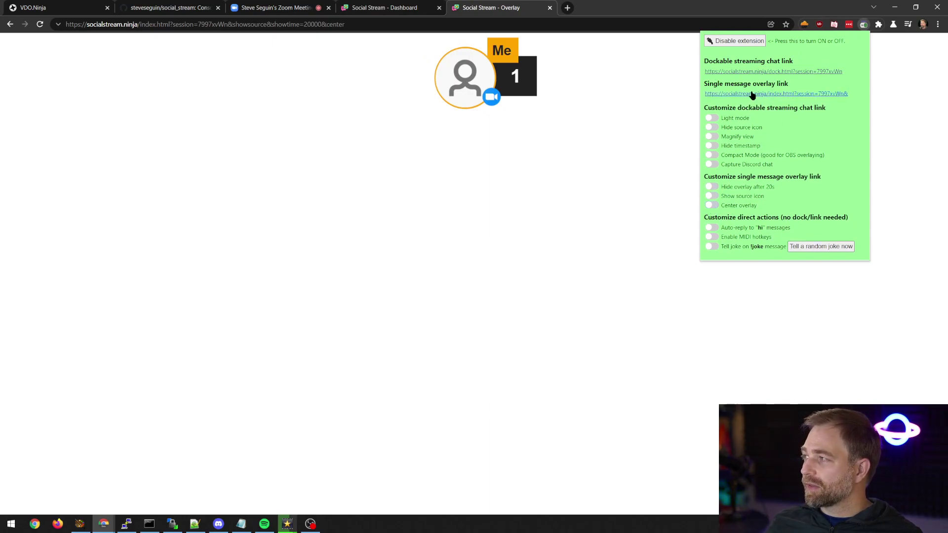
click(711, 196)
click(711, 194)
click(712, 213)
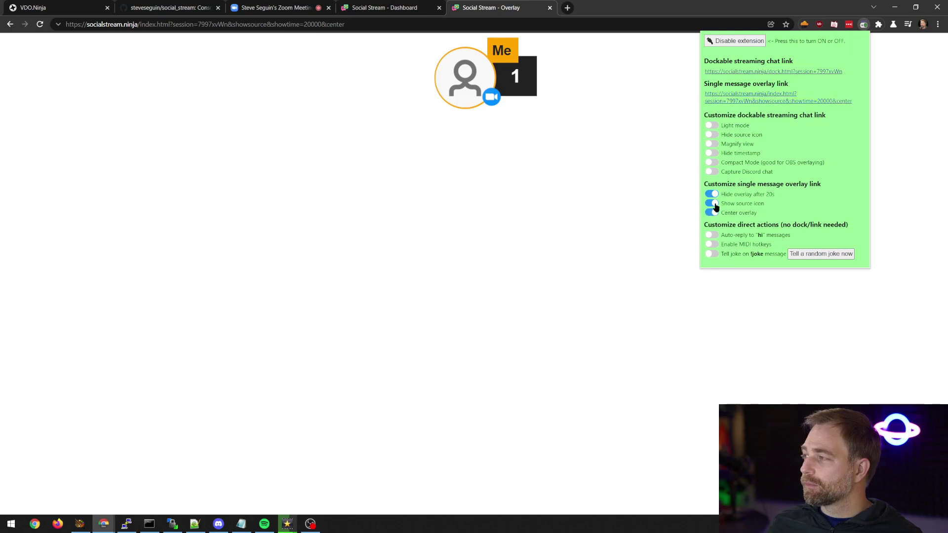
Enable hidden source icon, light mode, magnify view and compact mode for the dockable chat
click(711, 135)
click(711, 132)
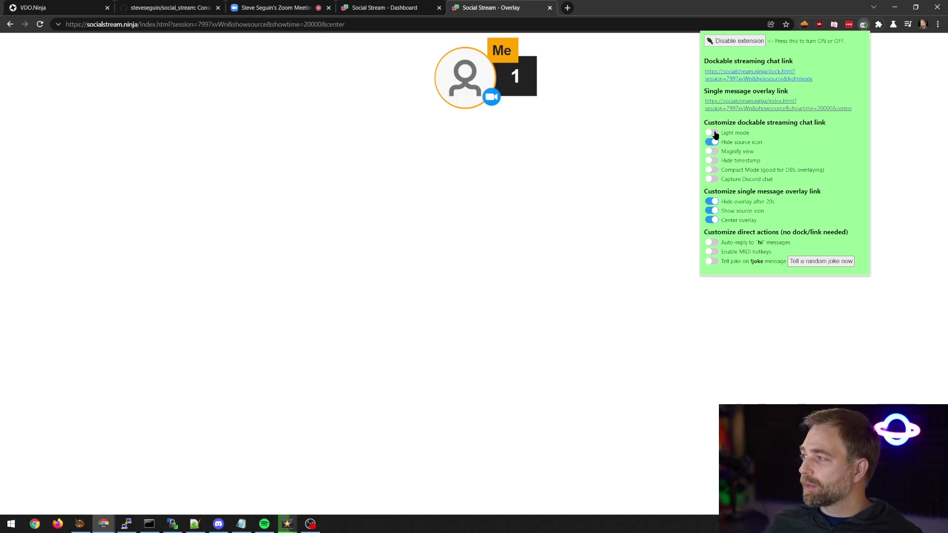
click(711, 151)
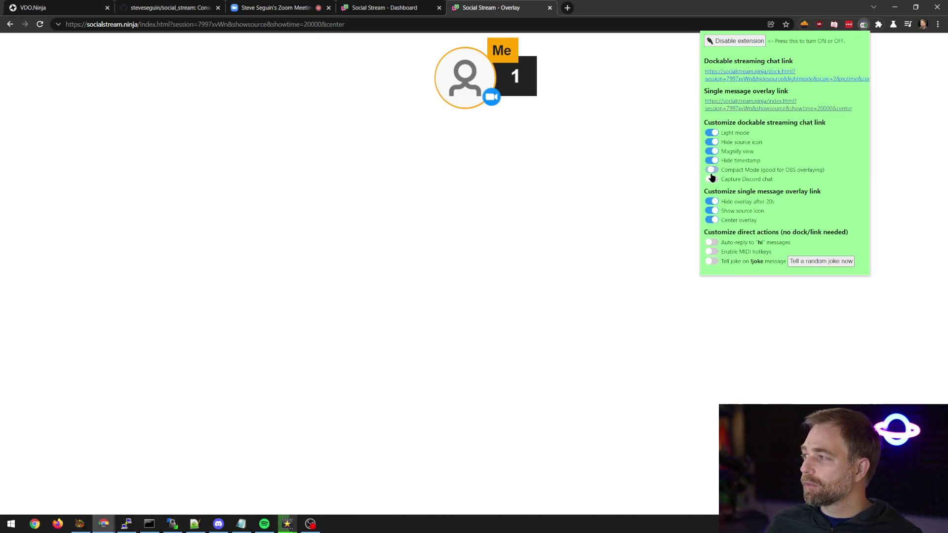
click(711, 173)
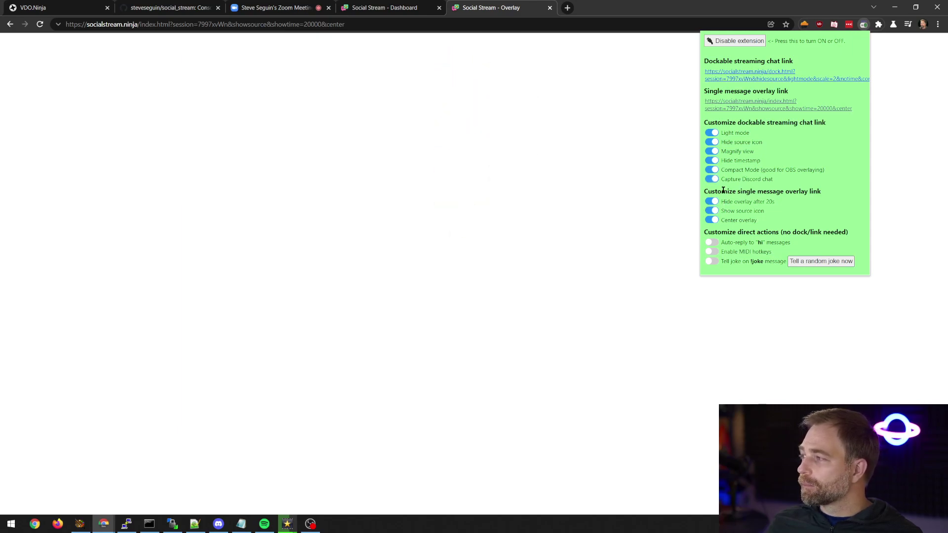
drag(773, 201, 735, 202)
click(788, 205)
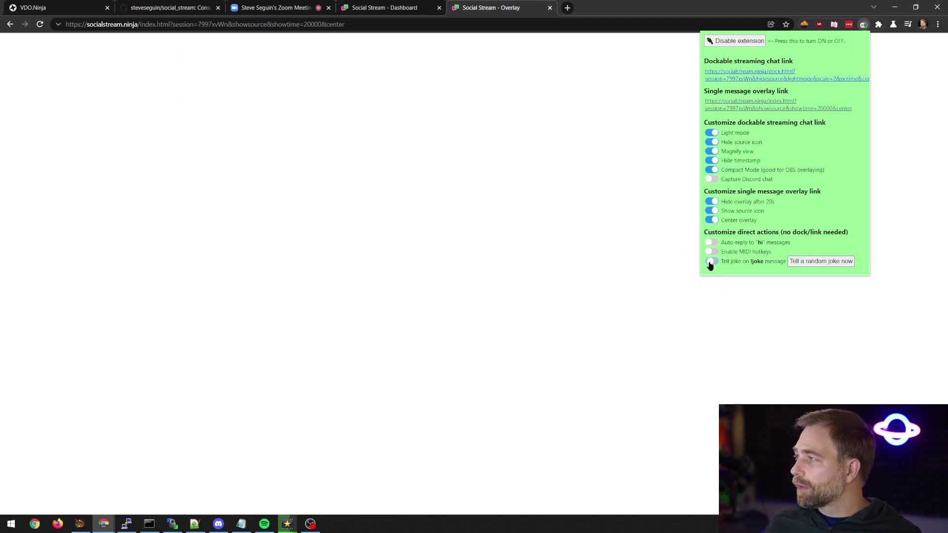
Switch to the Zoom Meeting tab showing the numbered messages and knock-knock joke
click(297, 5)
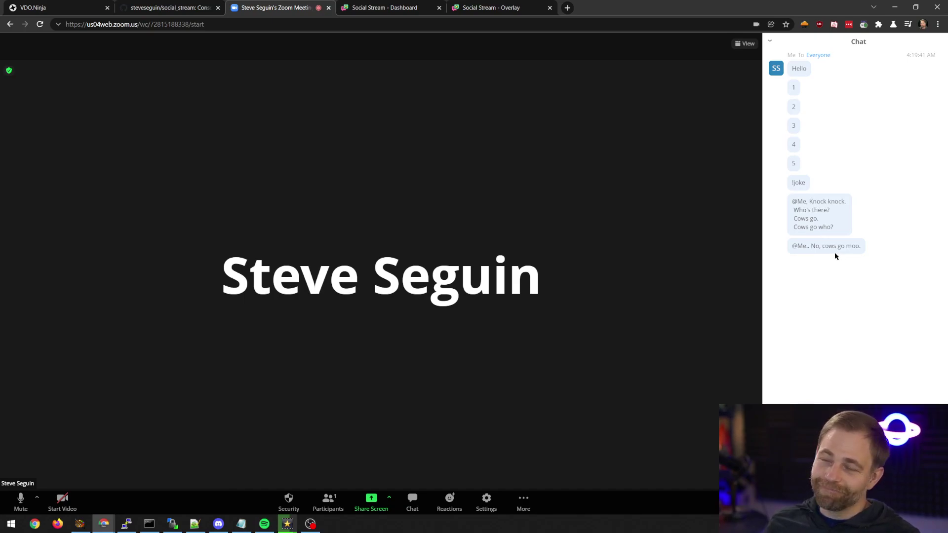
Post a random joke into the Zoom chat from the Social Stream settings panel
click(863, 25)
click(805, 265)
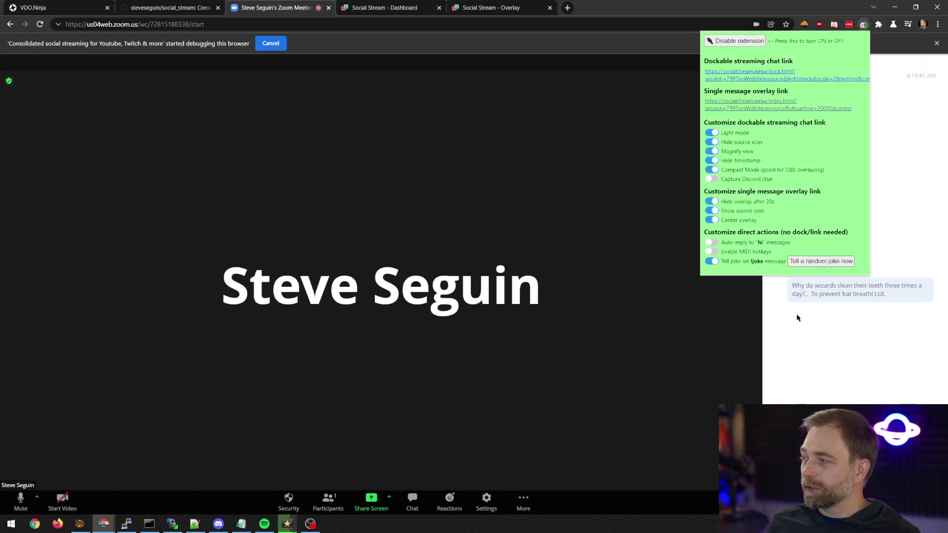
click(813, 363)
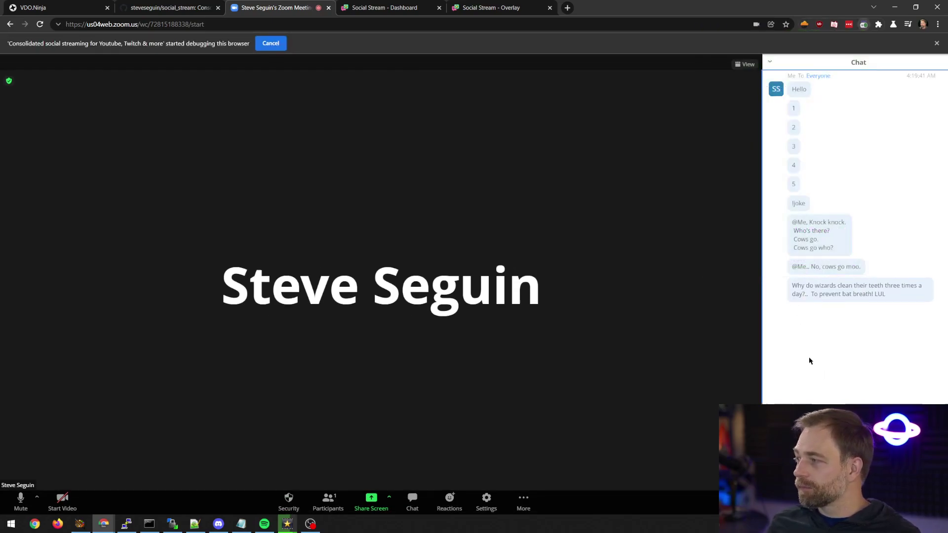
click(863, 24)
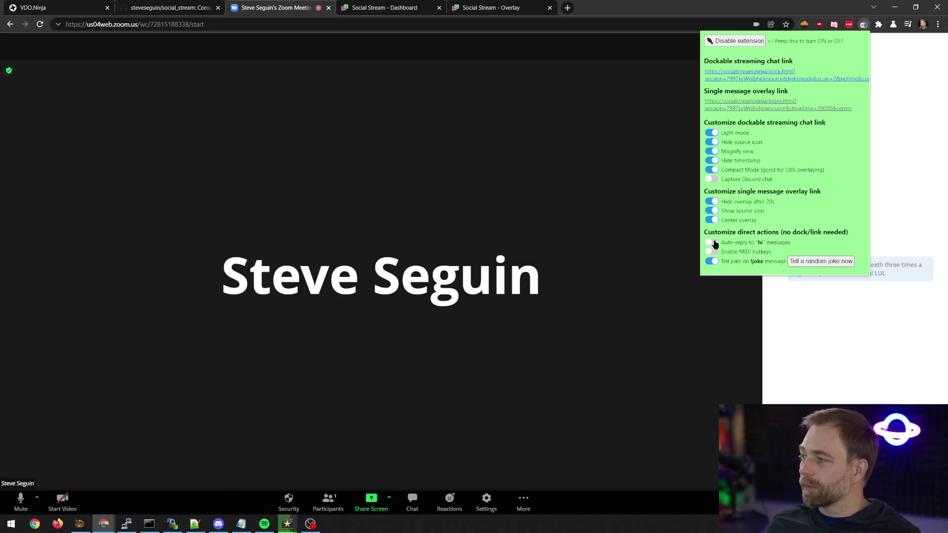
click(833, 332)
Send 'hi' in the Zoom chat and enable auto-reply to hi messages
text(hi)
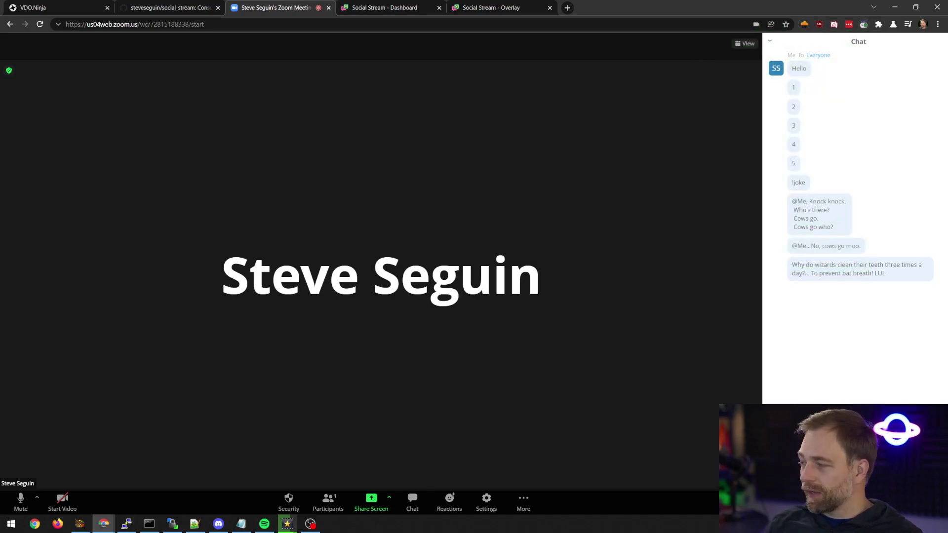
key(Return)
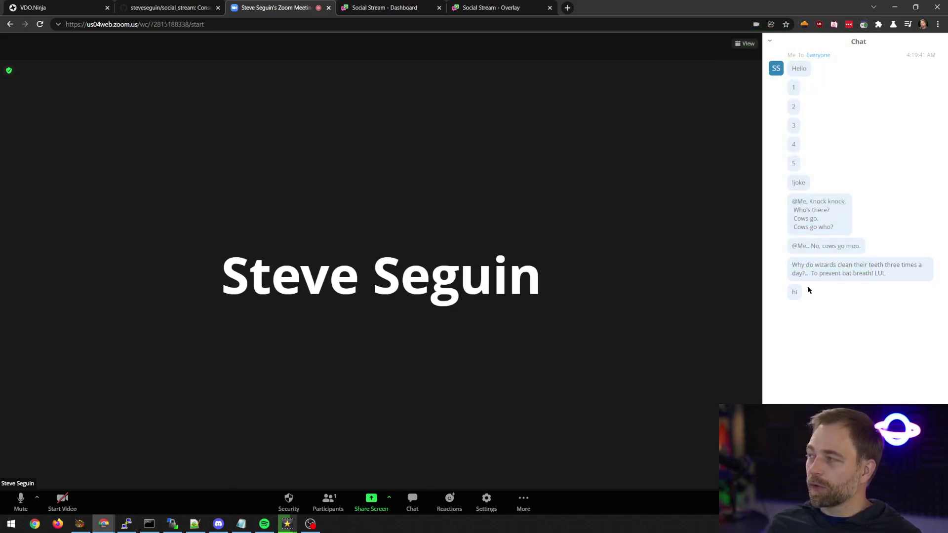
click(863, 24)
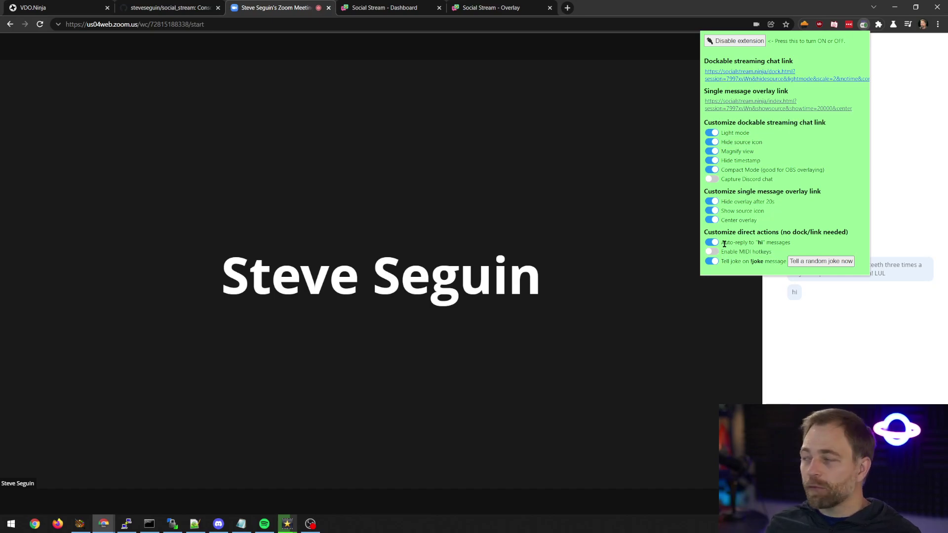
mouse_move(594, 296)
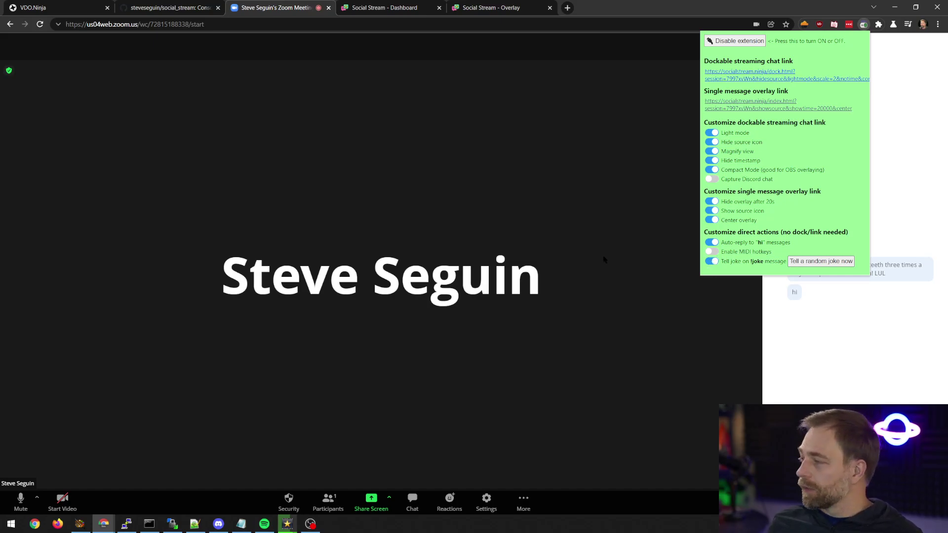
click(813, 319)
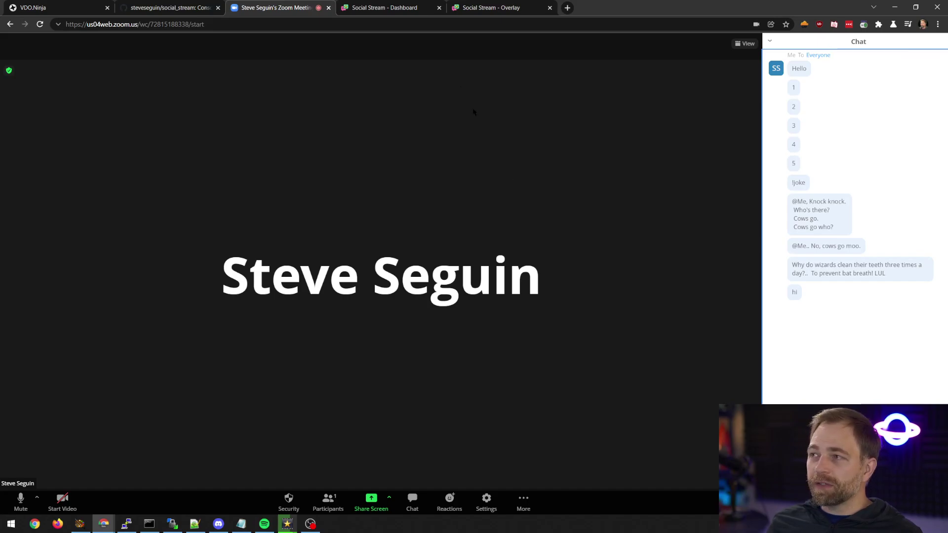
Glance at the overlay and Zoom tabs, ending on the dashboard listing messages down to 'hi'
click(420, 7)
click(489, 8)
click(385, 7)
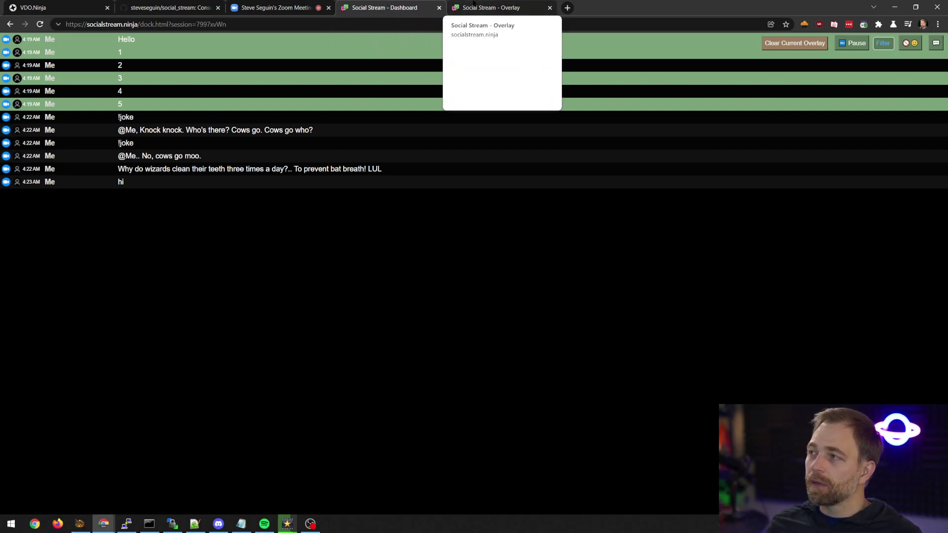
click(313, 4)
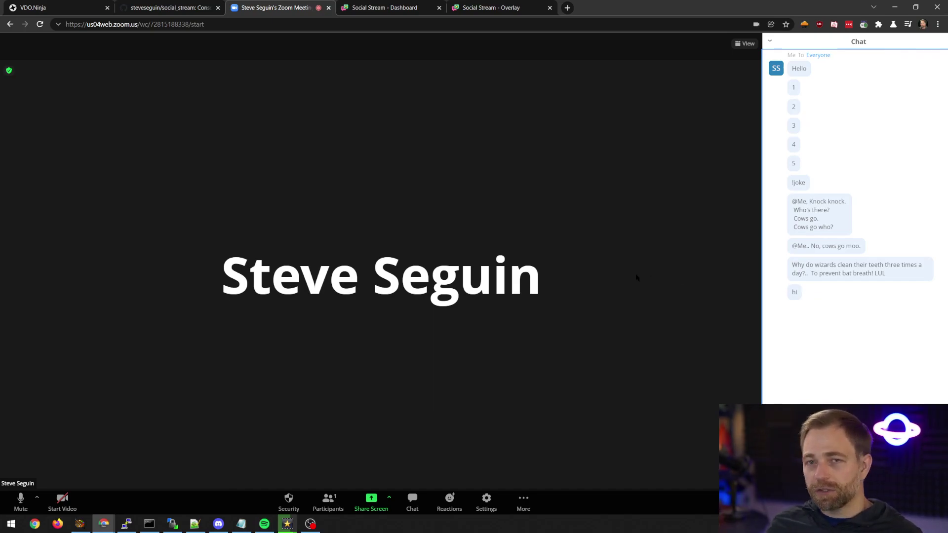
click(387, 6)
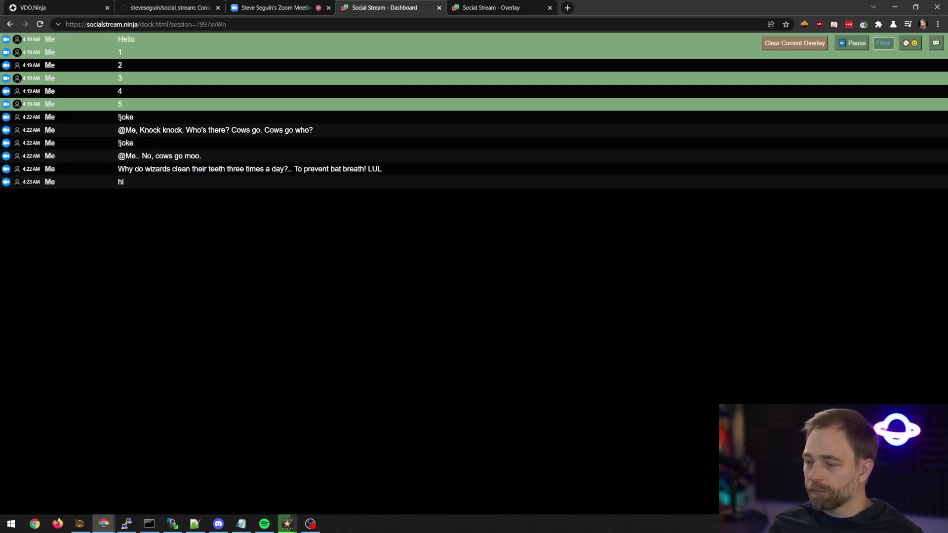
Add a new Browser 2 source to the OBS scene and confirm its properties
click(255, 24)
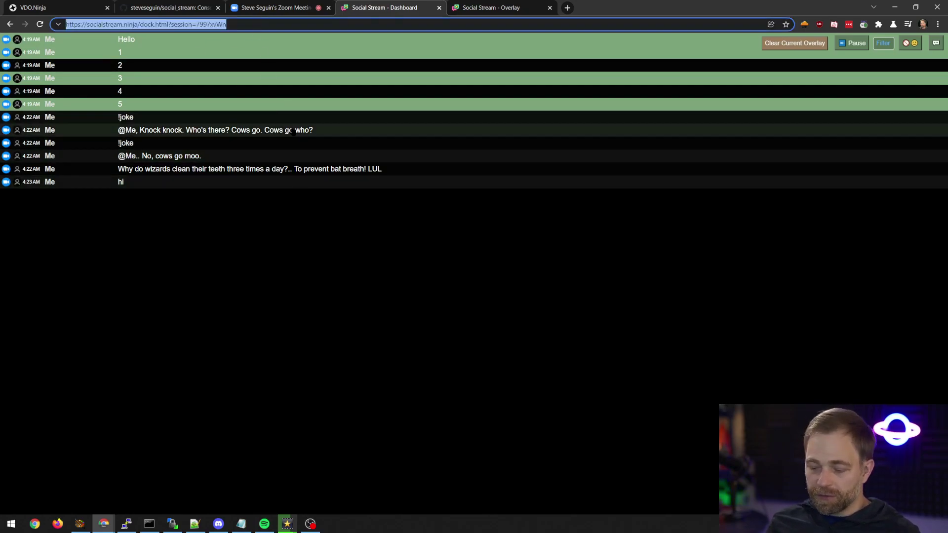
key(alt+Tab)
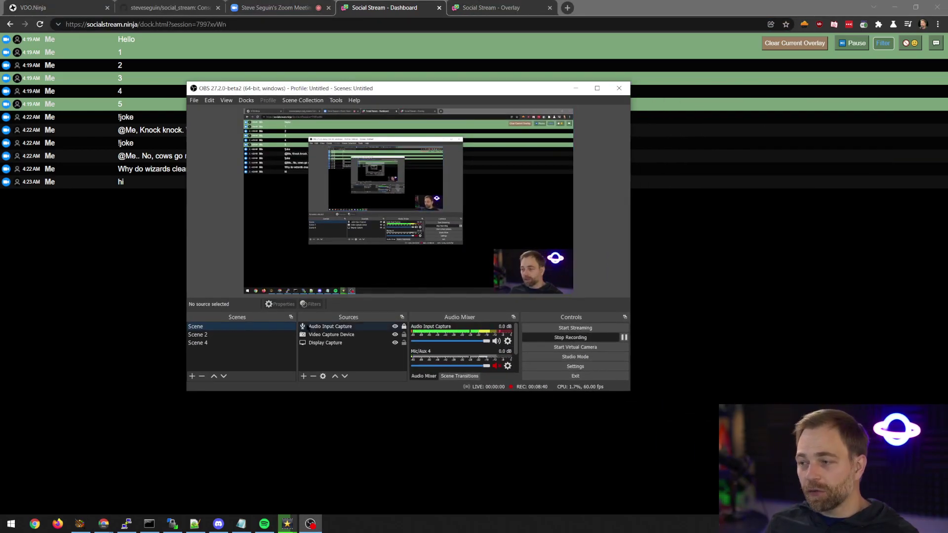
click(303, 375)
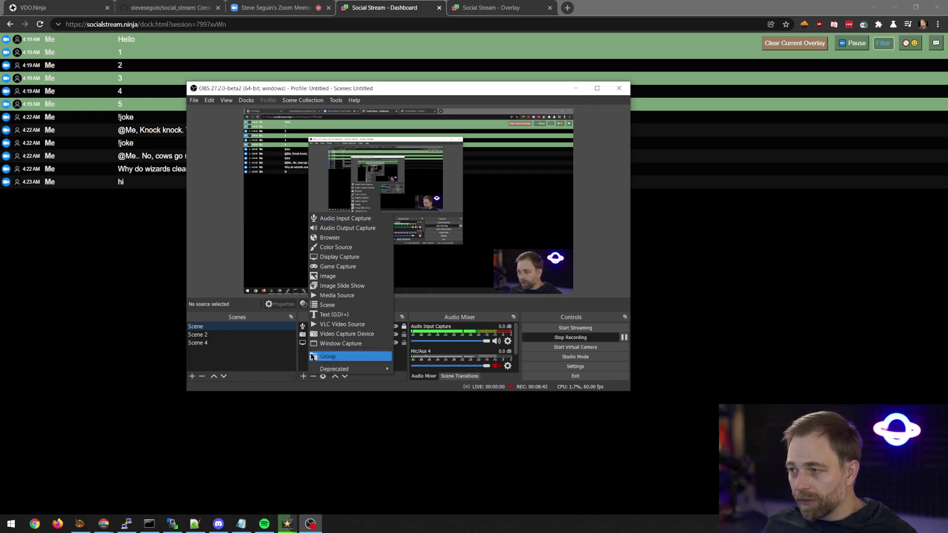
click(329, 238)
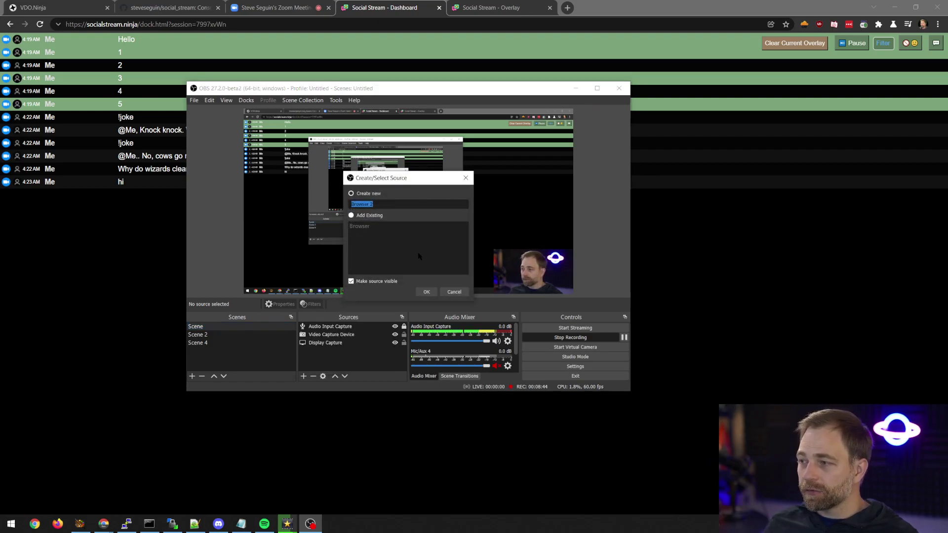
click(428, 291)
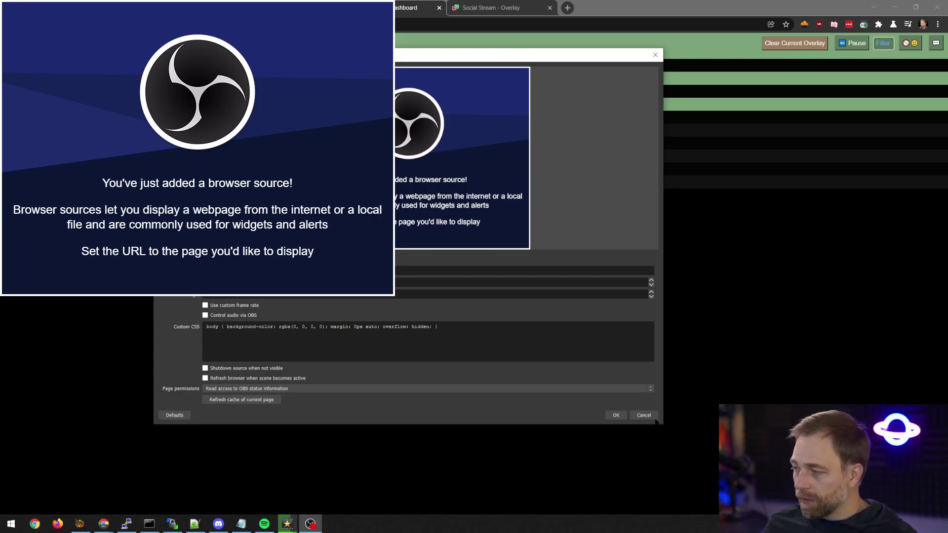
click(615, 415)
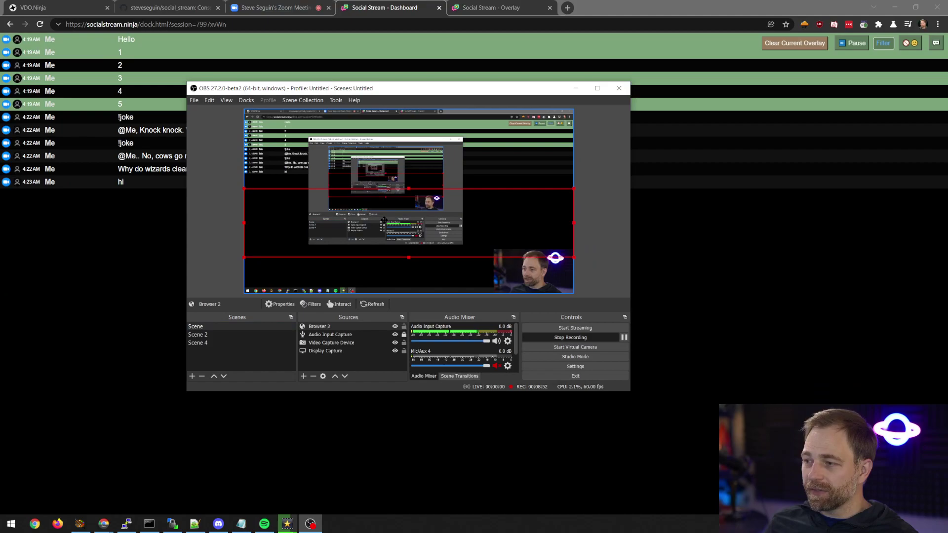
Move and shrink Browser 2 into a strip at the lower left of the preview
drag(384, 220, 384, 257)
drag(573, 294, 449, 268)
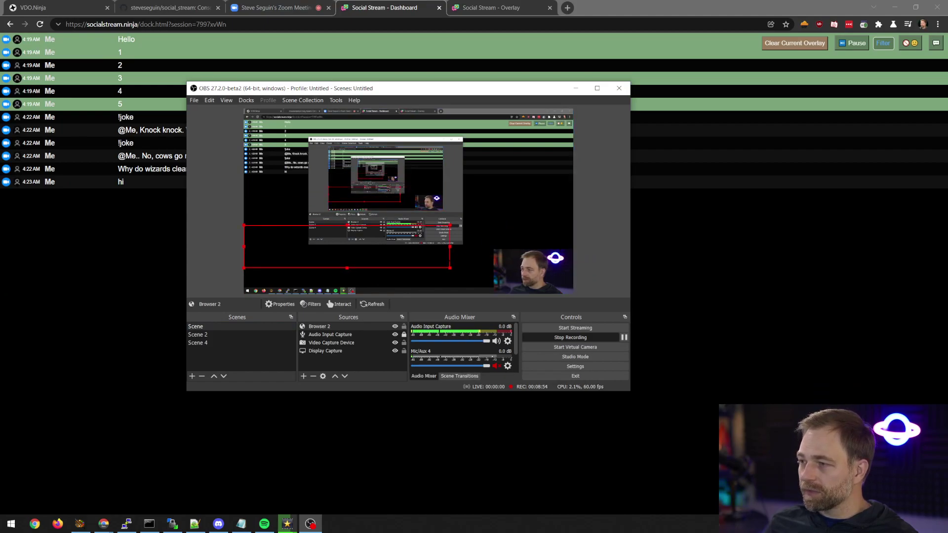
drag(347, 246, 355, 264)
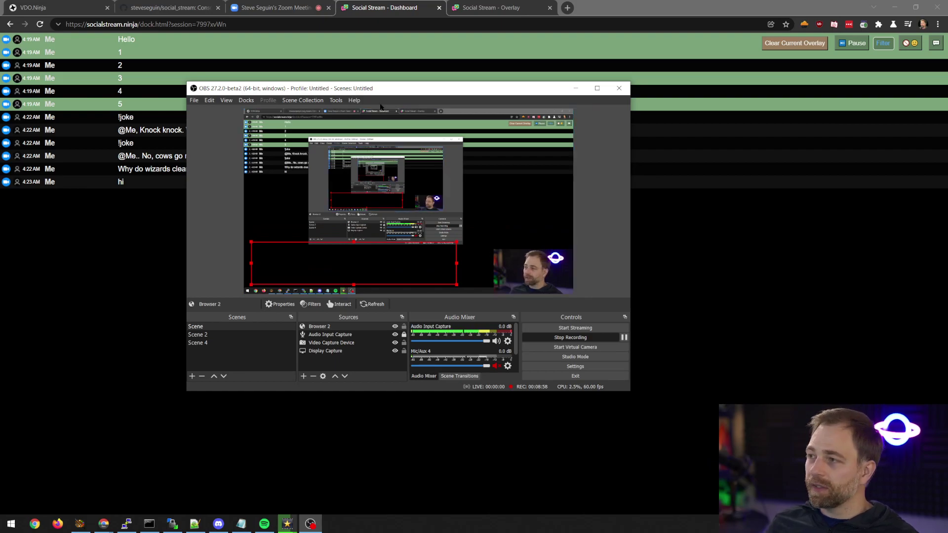
drag(353, 91, 658, 87)
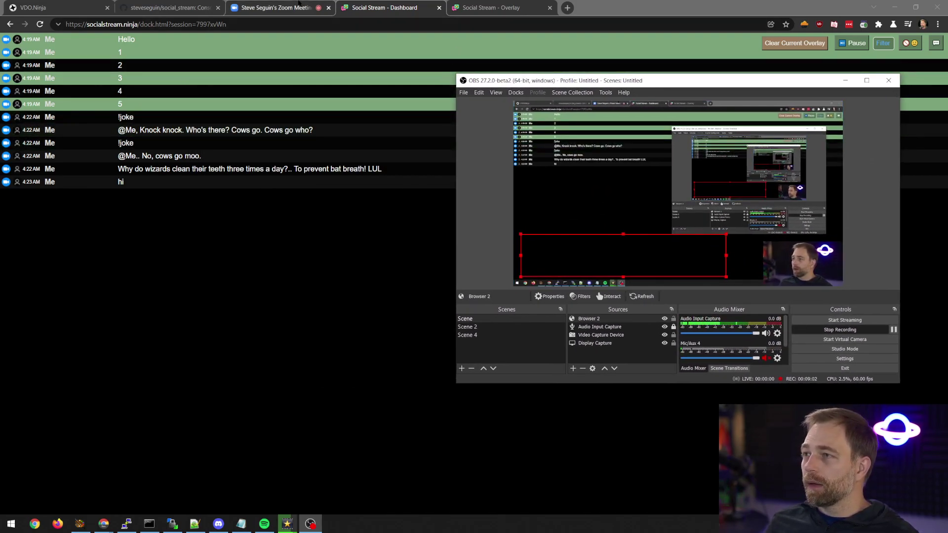
Send a test message into the Zoom chat and bring OBS alongside it
click(274, 8)
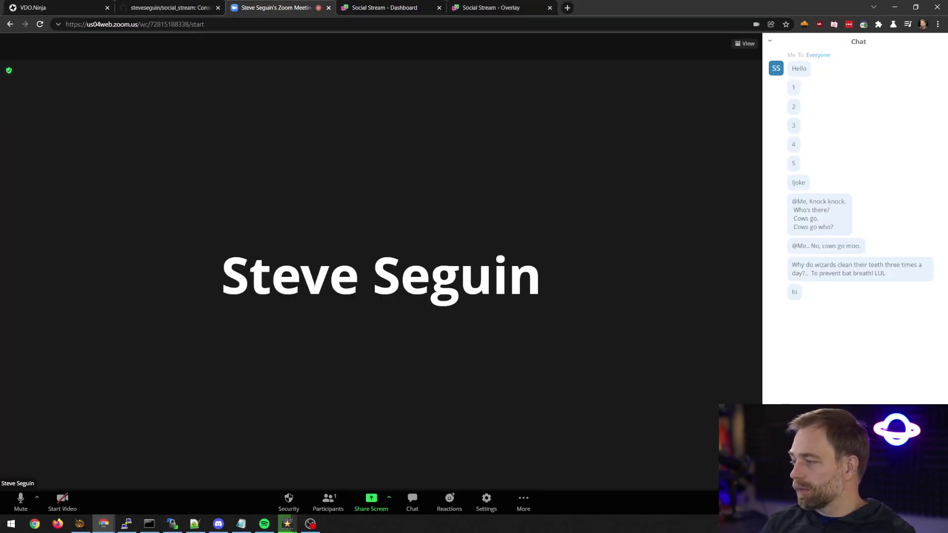
key(Return)
key(Return)
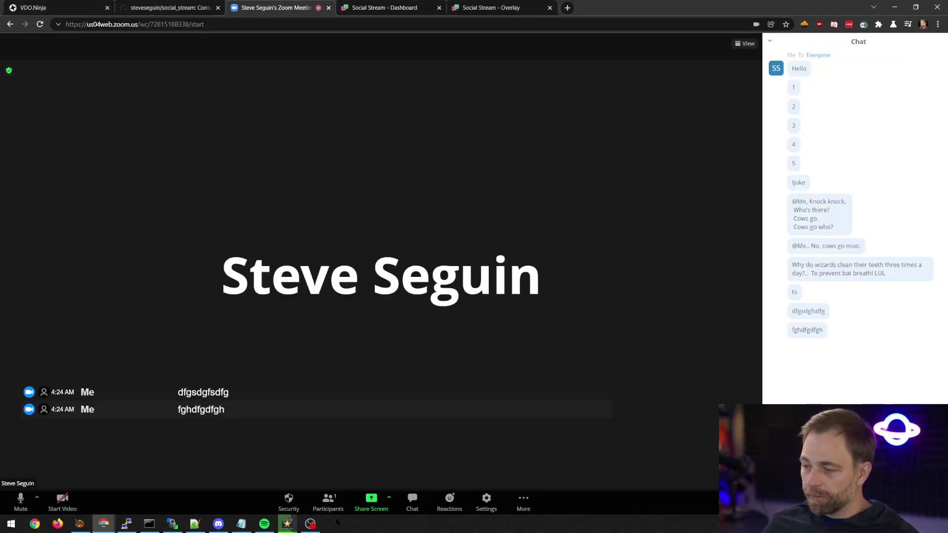
click(310, 523)
drag(542, 75, 248, 102)
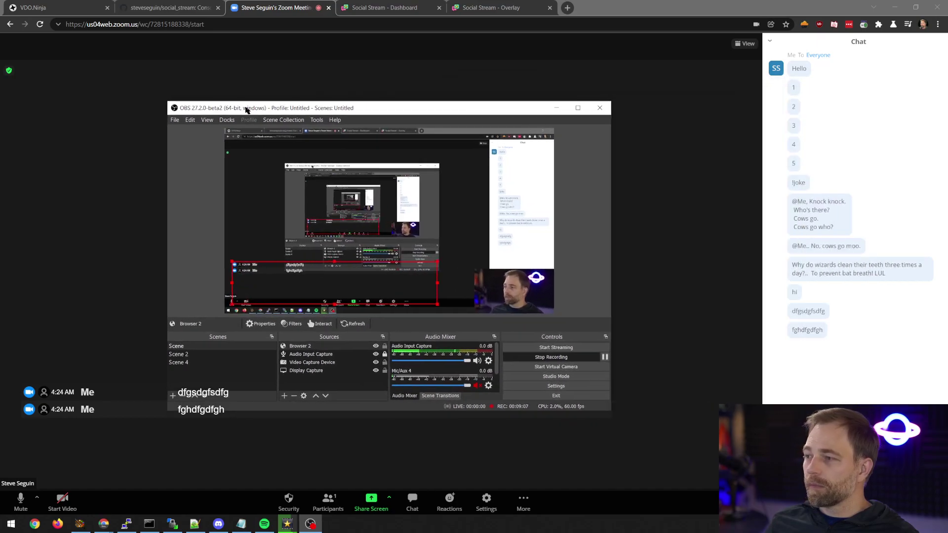
Hide the Display Capture source and show it again
click(390, 209)
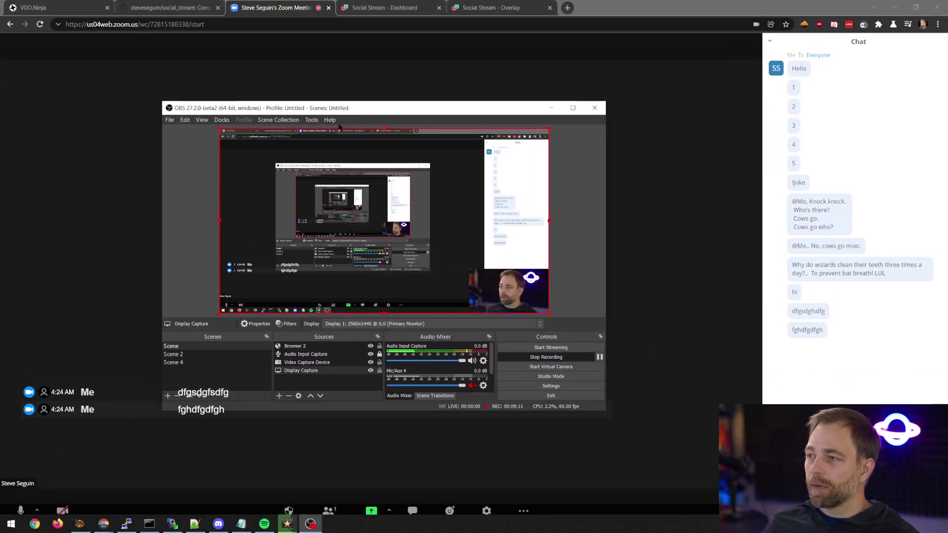
drag(339, 108, 419, 58)
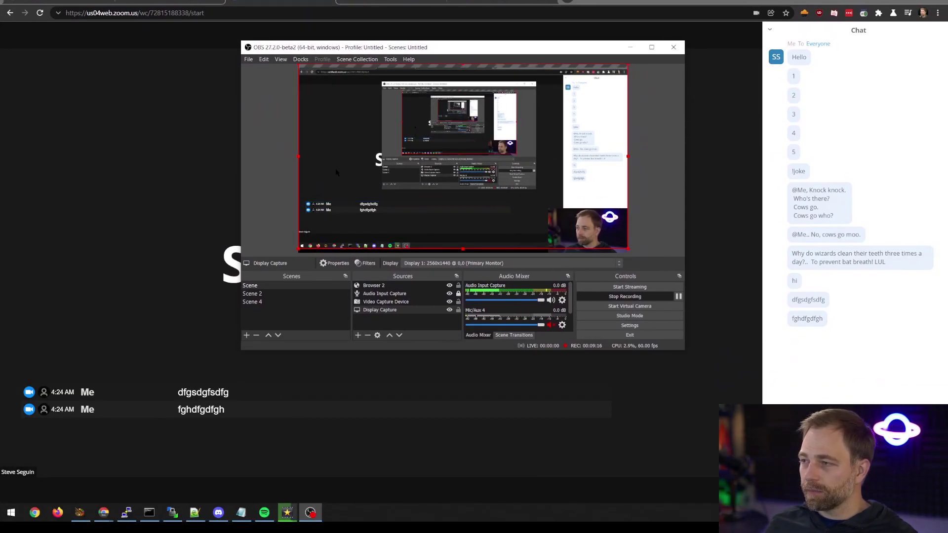
click(449, 321)
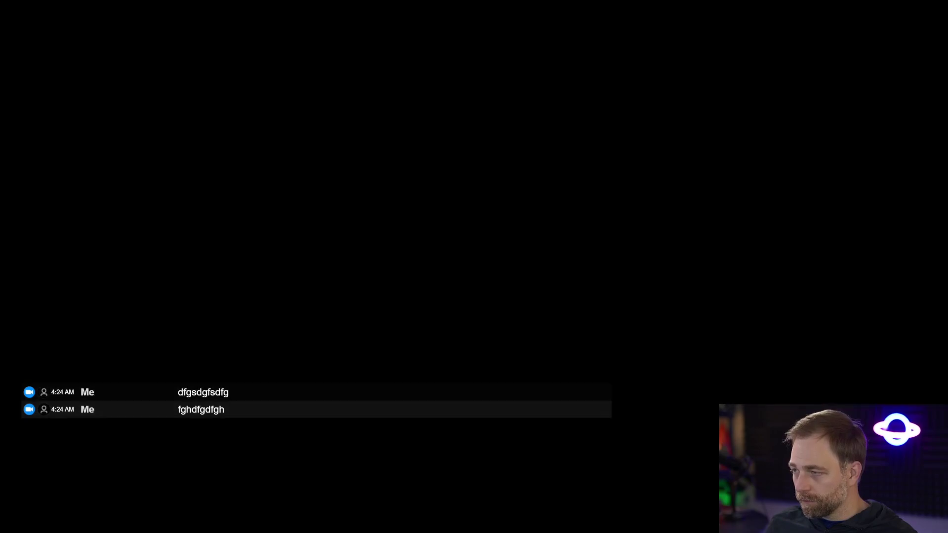
click(449, 321)
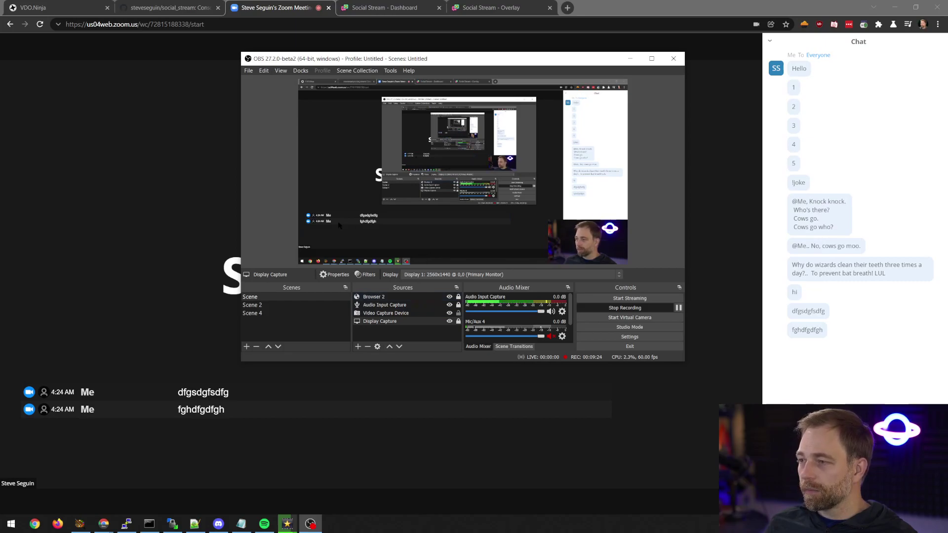
Nudge and widen the chat overlay box, then delete the Browser 2 source
key(Escape)
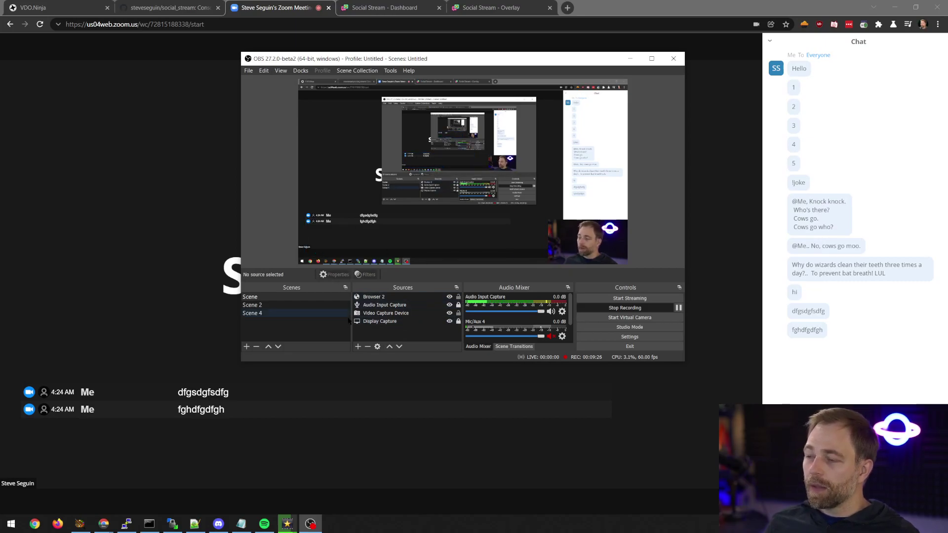
drag(368, 229, 368, 235)
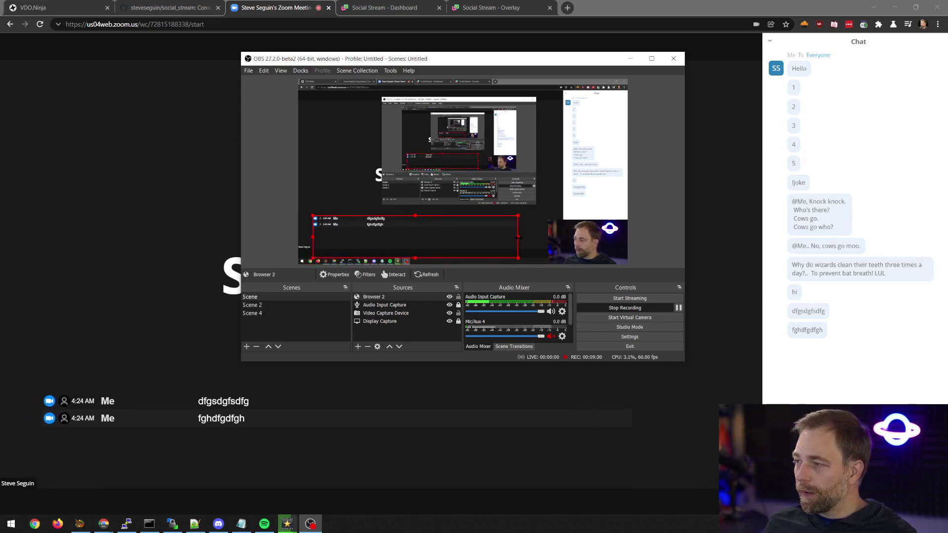
drag(518, 237, 519, 237)
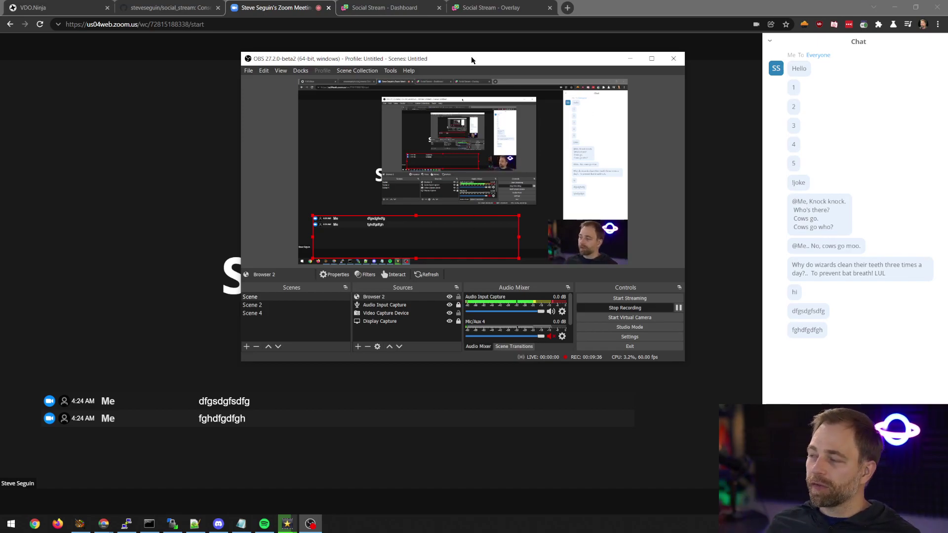
drag(408, 227, 398, 223)
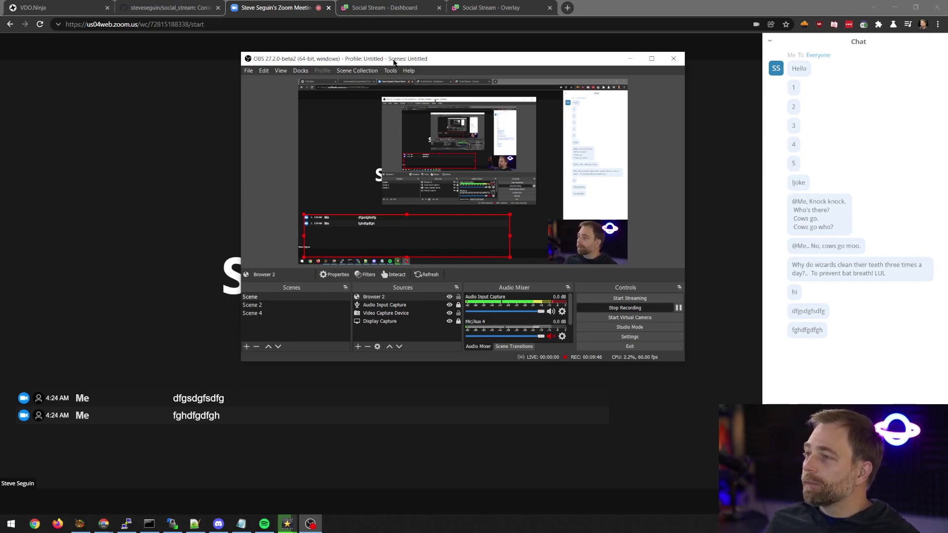
drag(393, 60, 367, 71)
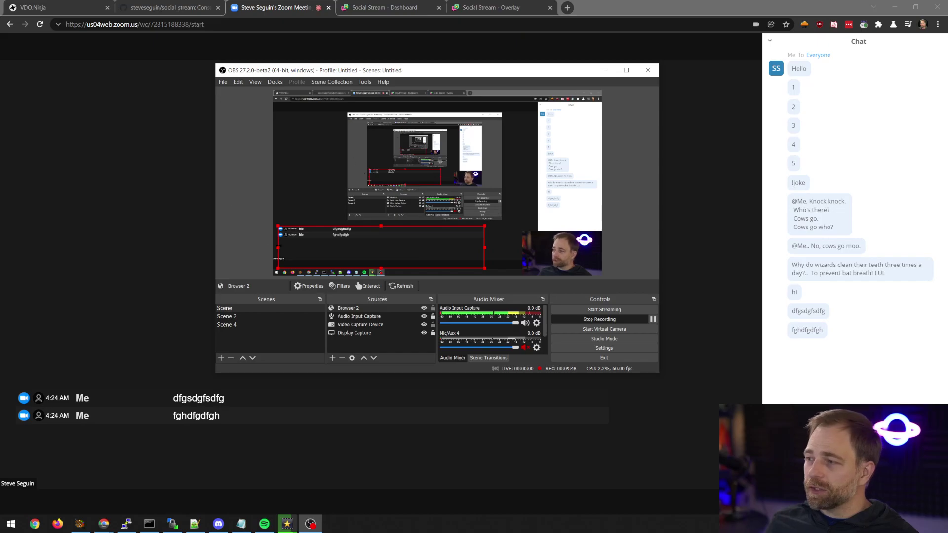
key(Delete)
key(Return)
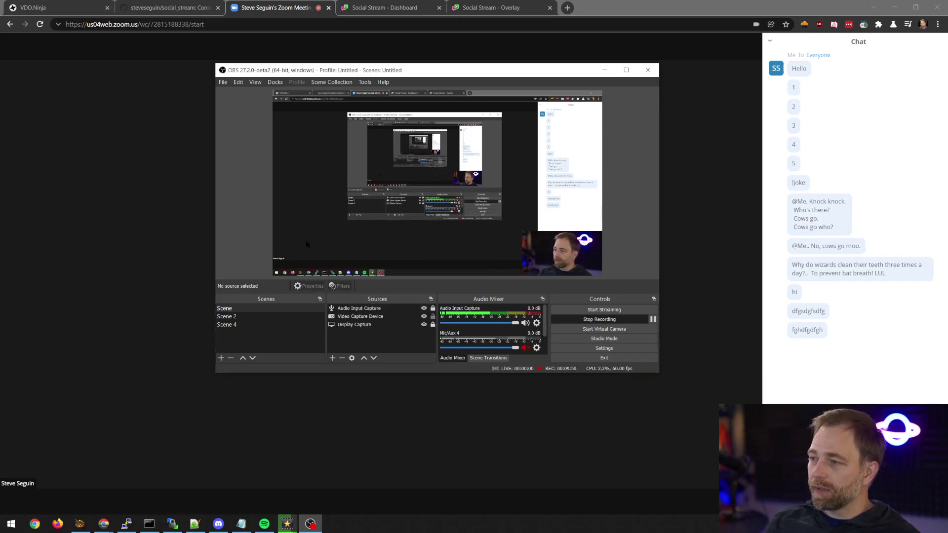
Copy the Social Stream overlay page address
click(420, 6)
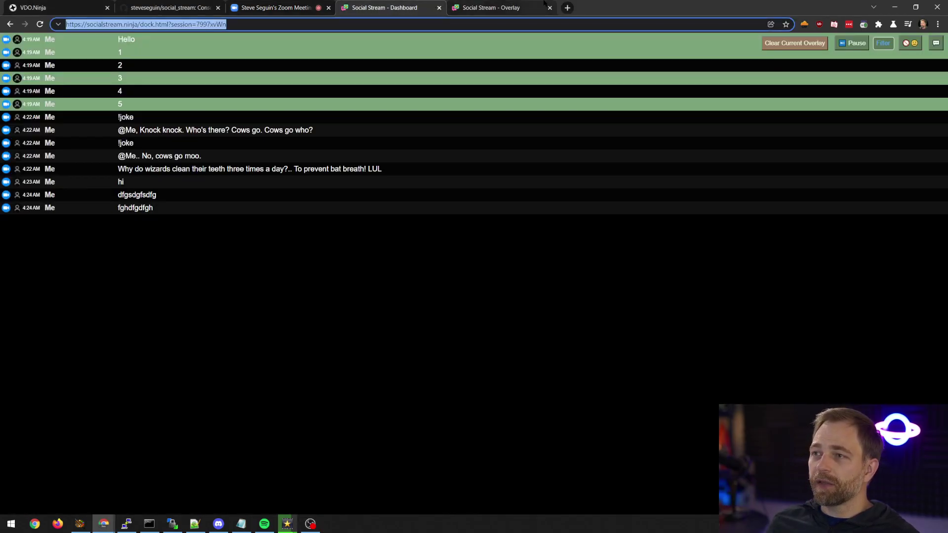
click(494, 7)
click(173, 23)
key(ctrl+c)
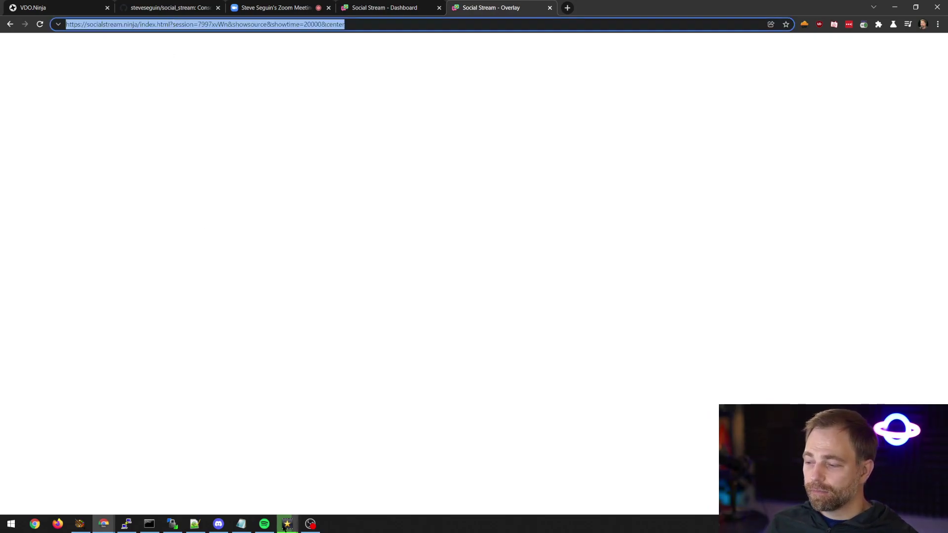
click(310, 523)
Create a new Browser 2 source in OBS and paste the overlay URL into it
click(333, 357)
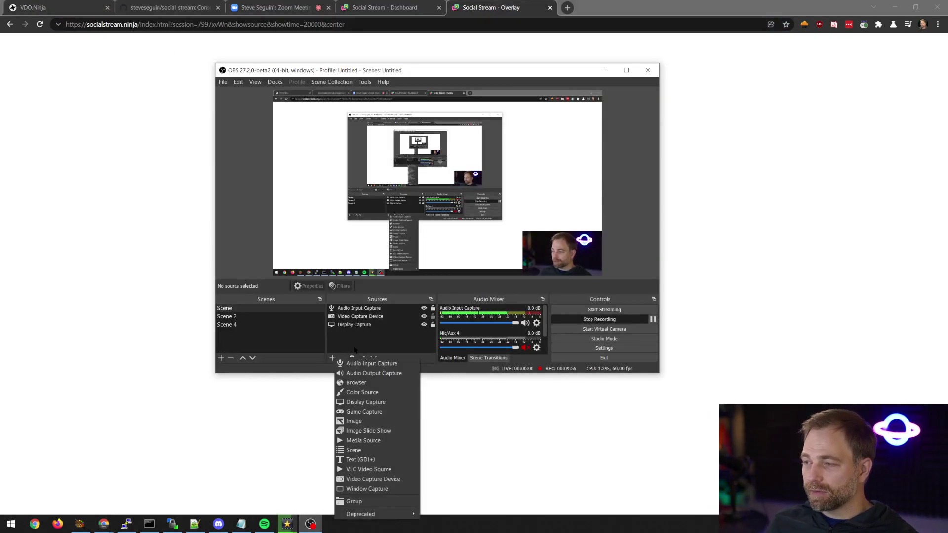
click(375, 383)
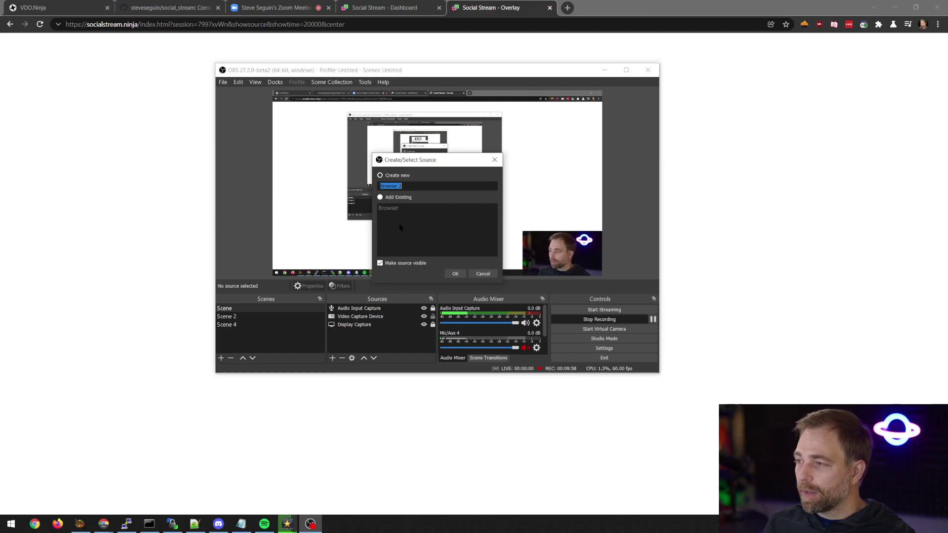
click(380, 197)
click(380, 175)
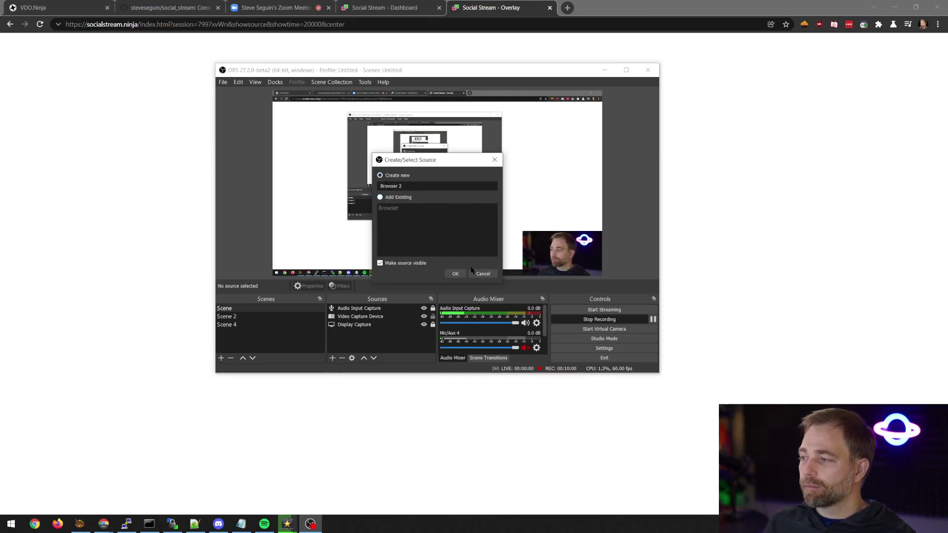
click(455, 273)
key(ctrl+v)
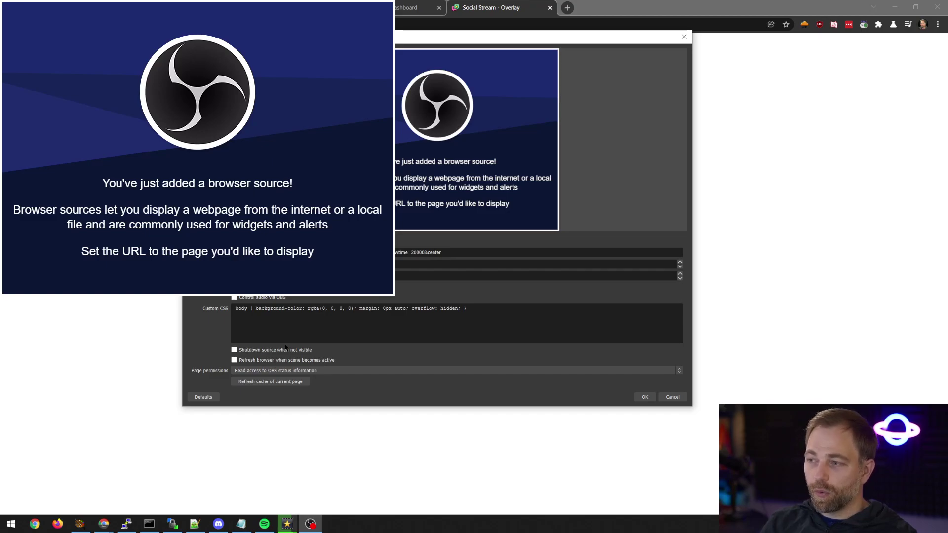
Confirm the Browser 2 properties and drag the overlay to the bottom of the preview
click(644, 397)
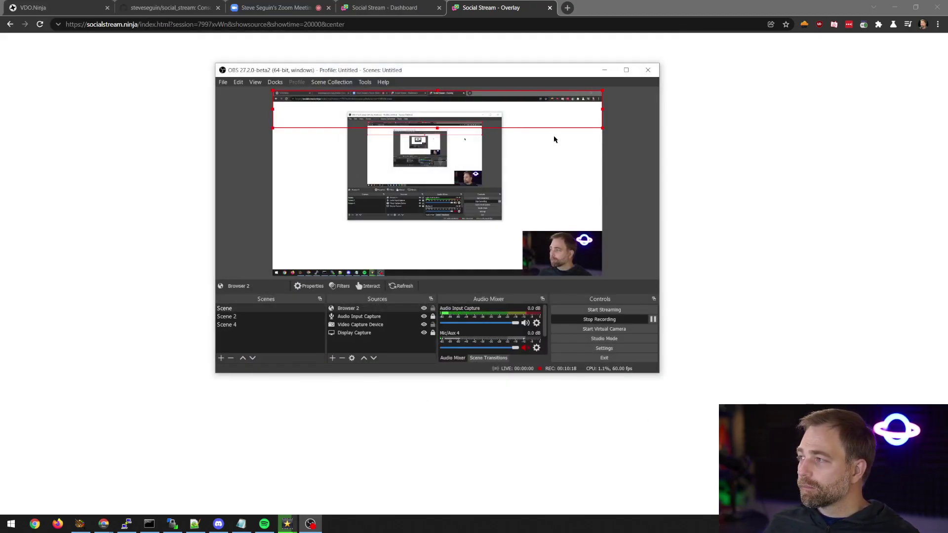
drag(510, 120, 510, 263)
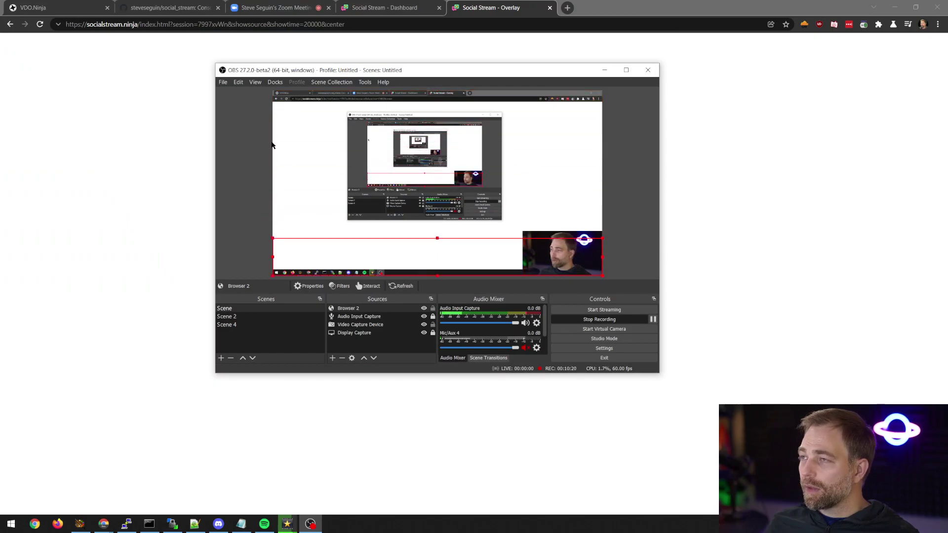
drag(392, 69, 610, 117)
click(384, 7)
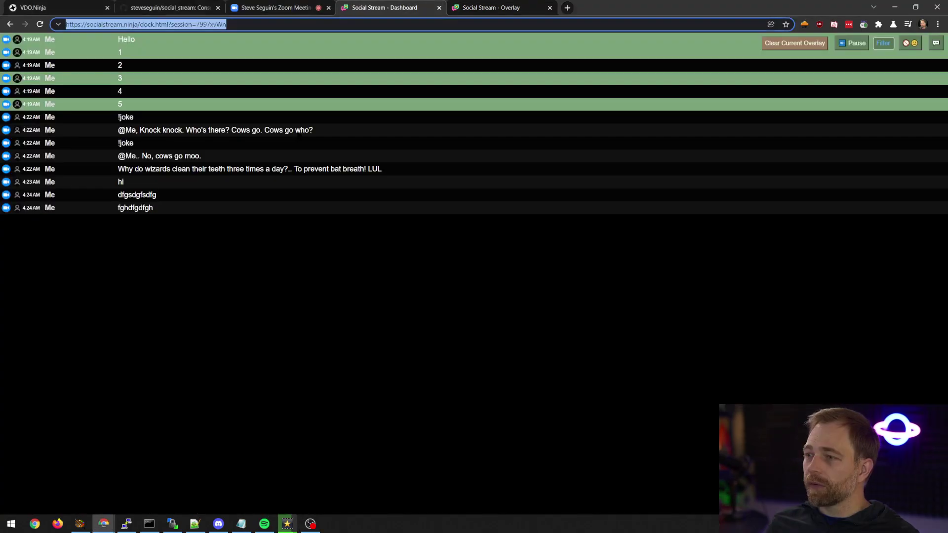
click(140, 155)
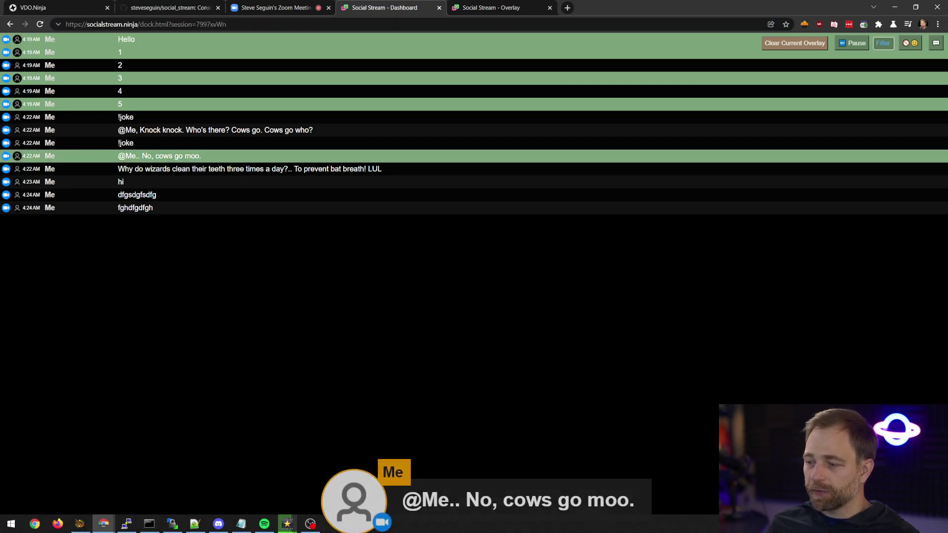
key(alt+Tab)
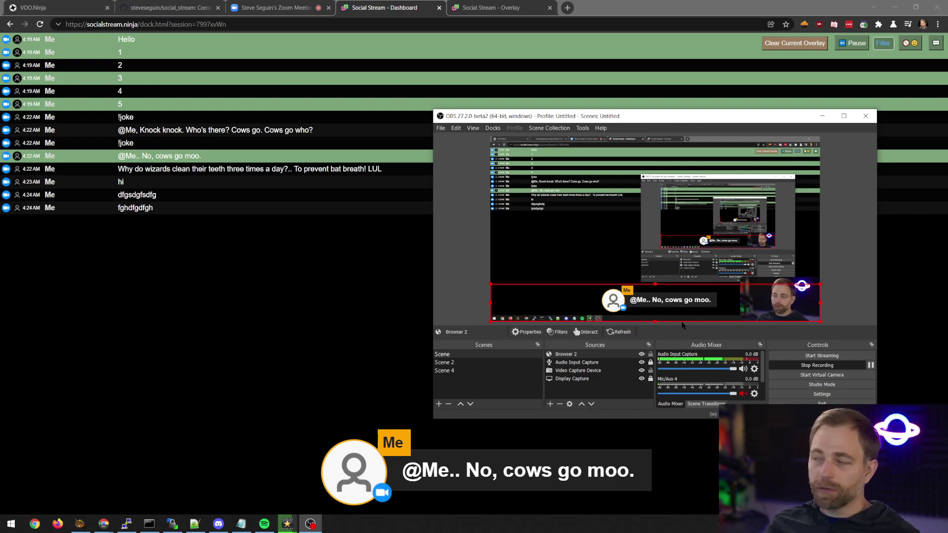
click(232, 25)
key(ctrl+c)
key(alt+Tab)
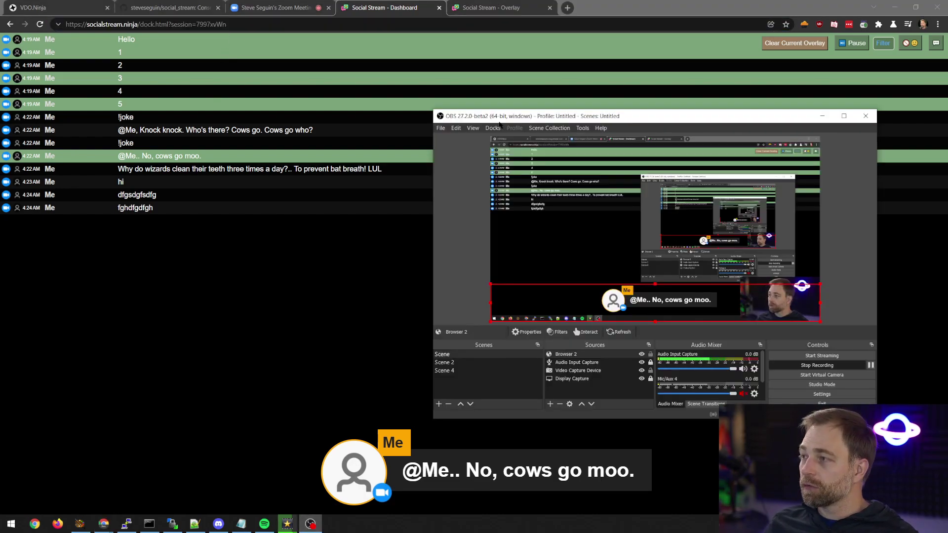
Create a custom browser dock named socialstream with the dashboard URL
click(487, 128)
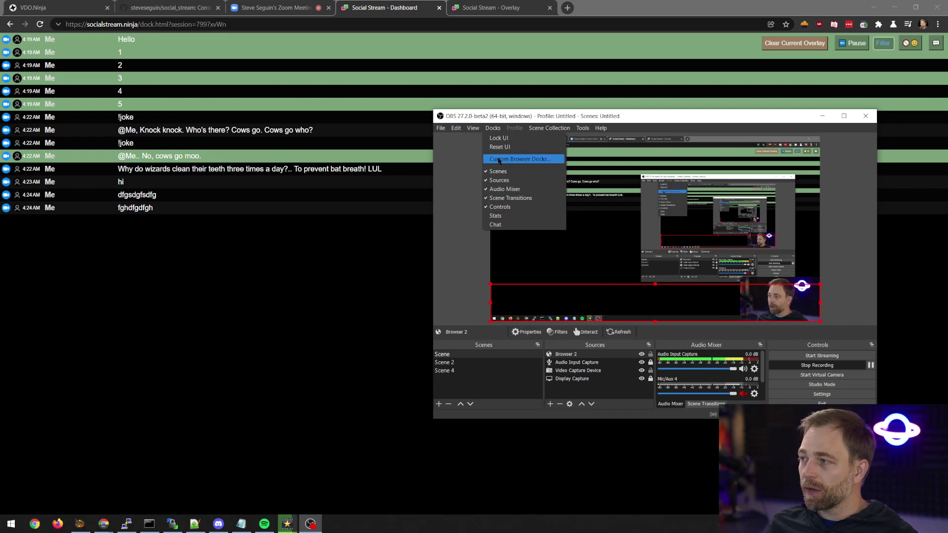
click(519, 159)
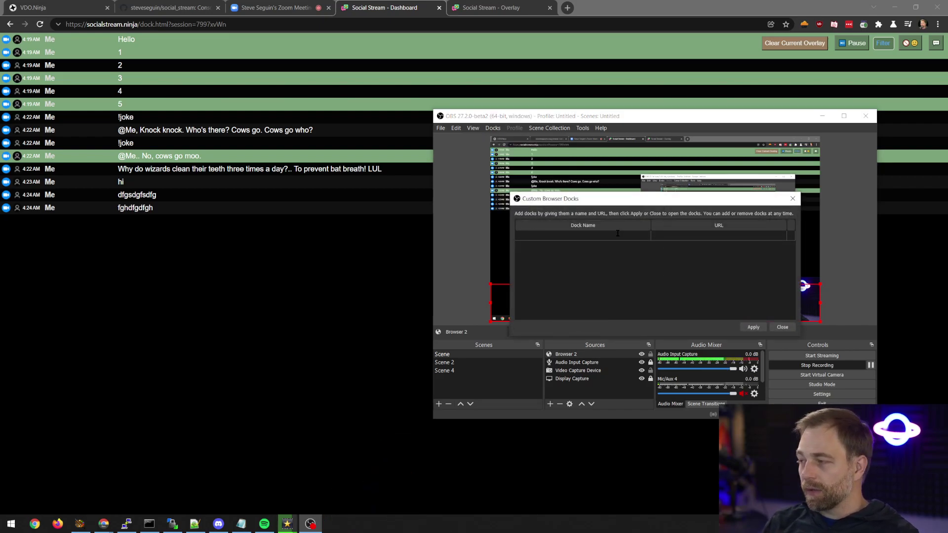
text(socia)
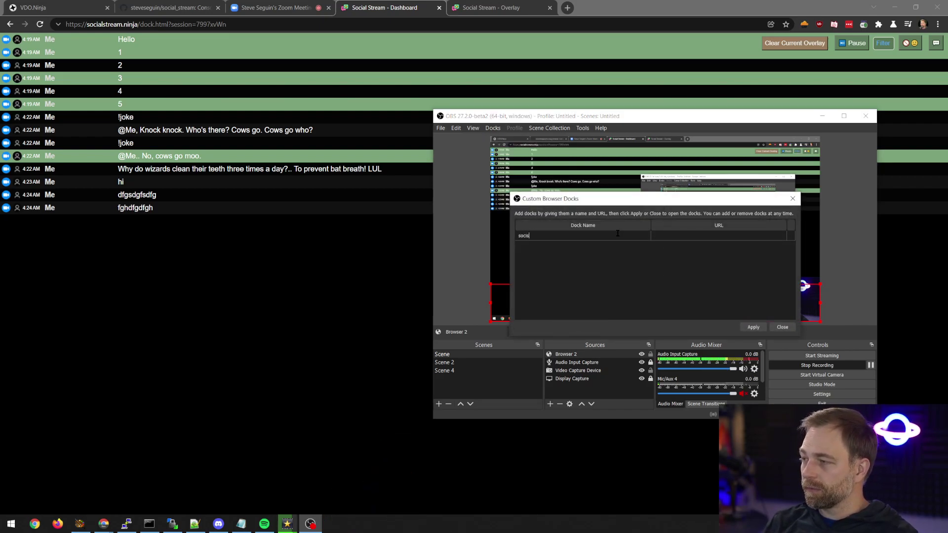
text(lstream)
key(Tab)
key(ctrl+v)
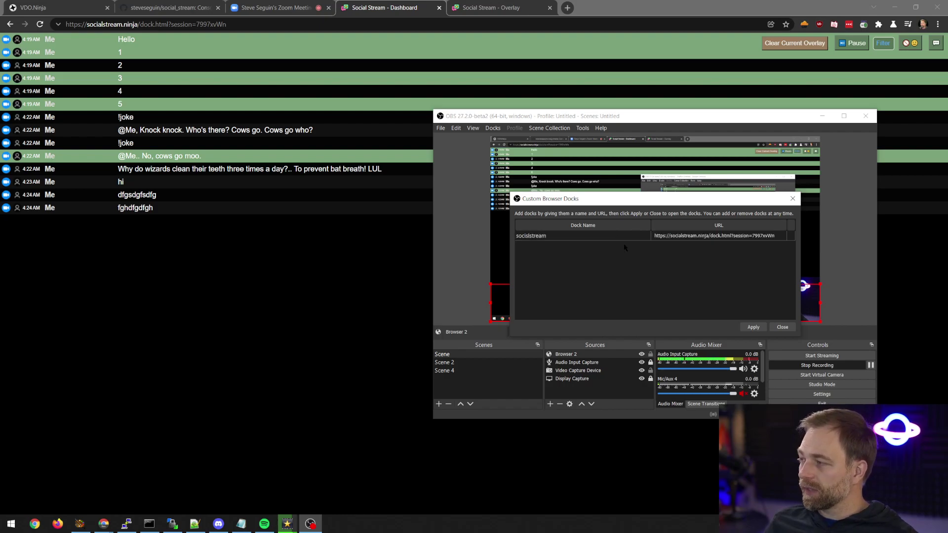
click(751, 325)
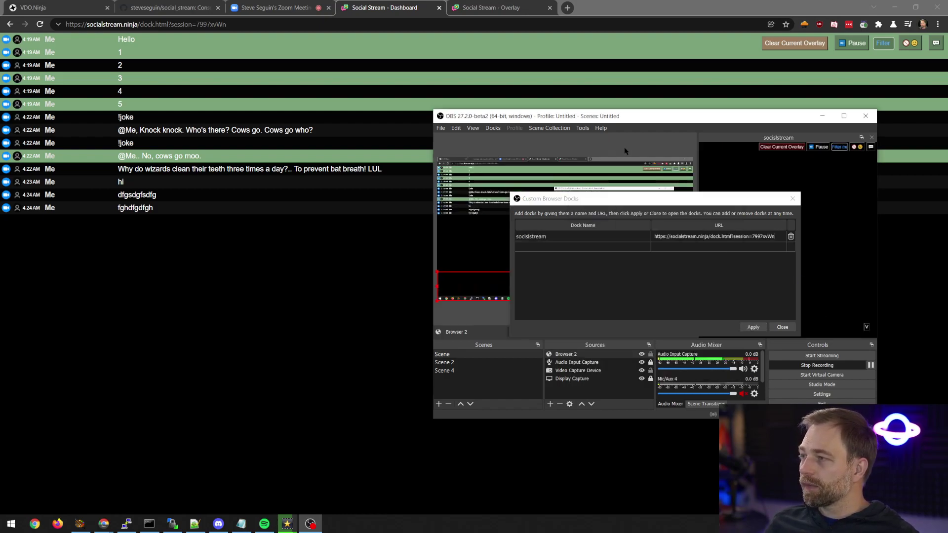
Close the custom docks dialog and narrow the socialstream dock beside the preview
drag(637, 198, 639, 341)
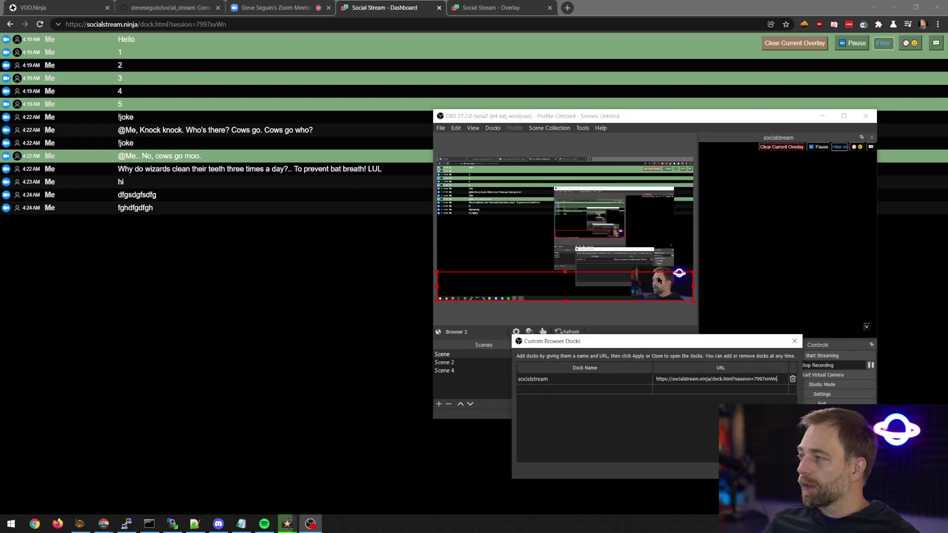
drag(664, 120, 467, 133)
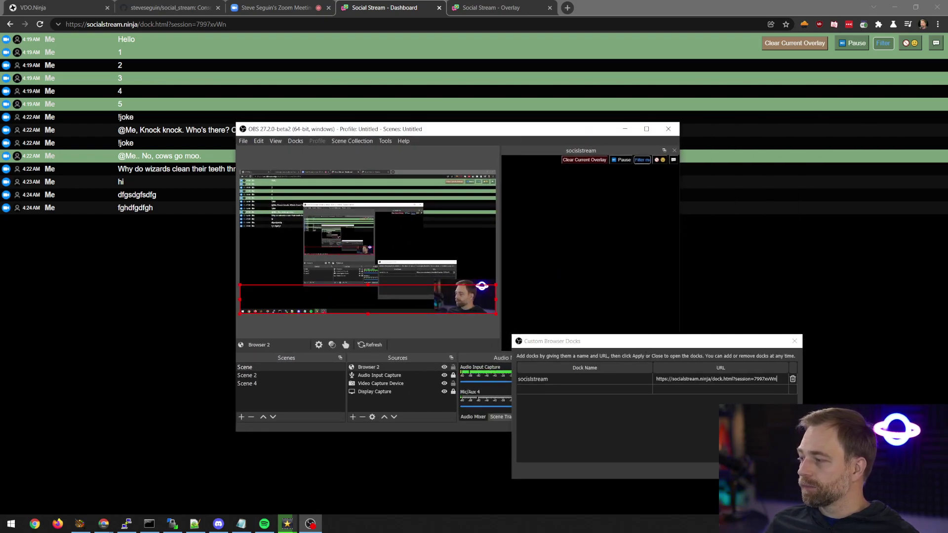
key(Escape)
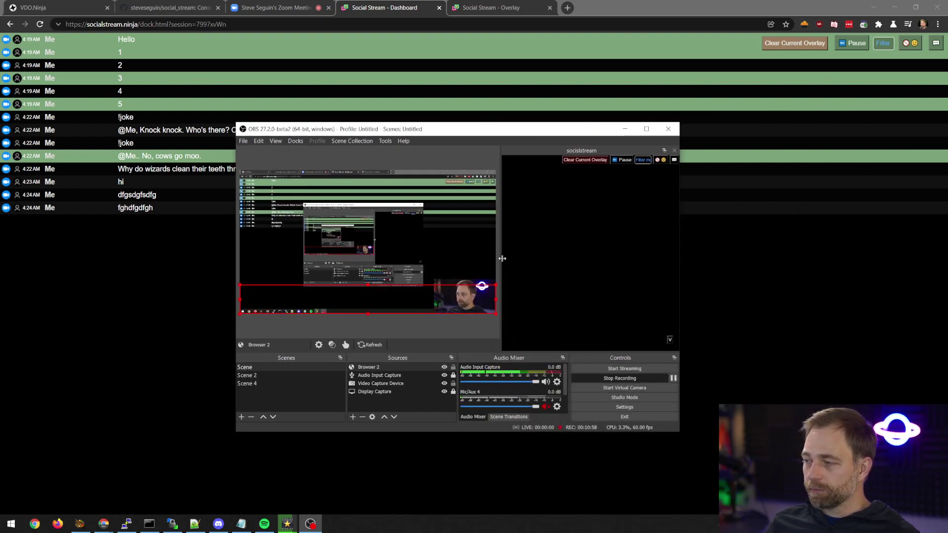
drag(501, 258, 600, 271)
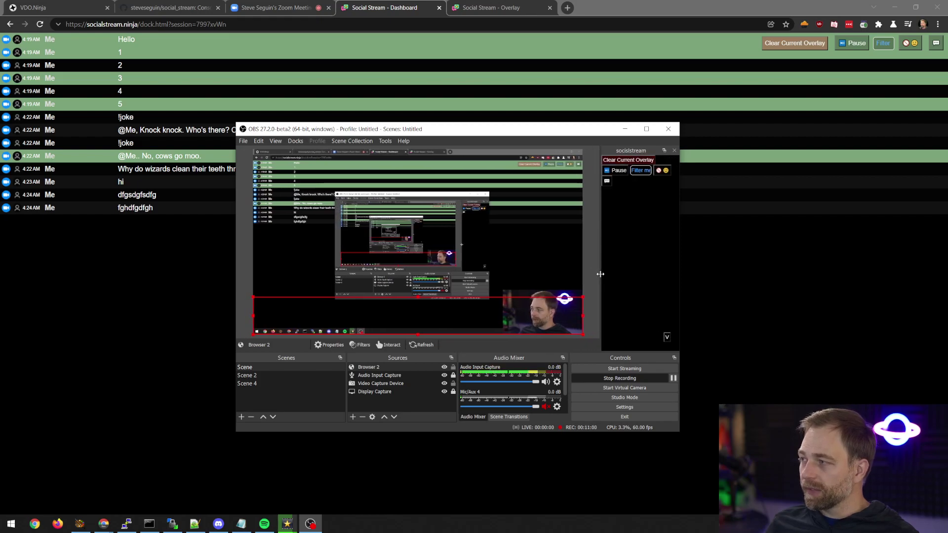
drag(445, 129, 579, 92)
Switch to the Zoom tab, then bring OBS forward, widen it and enlarge the socialstream dock
click(276, 8)
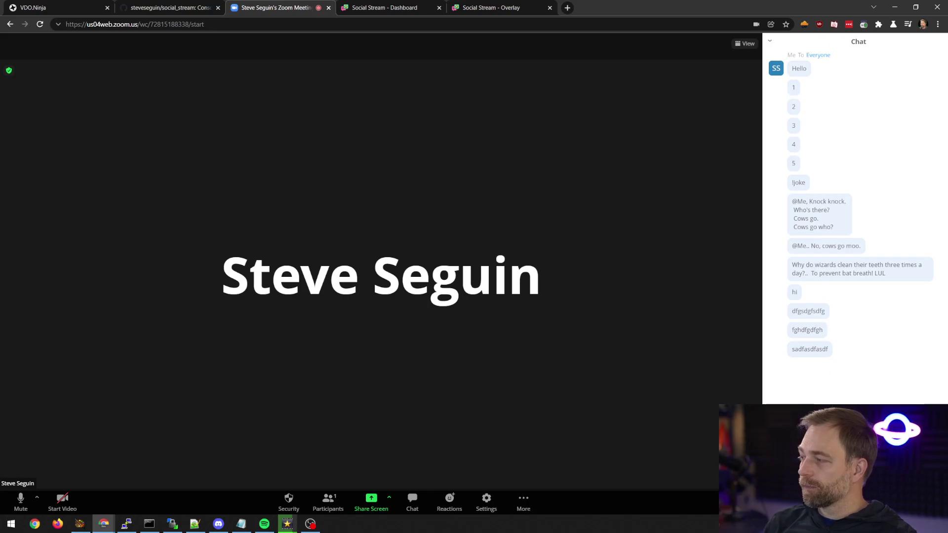
click(310, 523)
drag(561, 94, 254, 96)
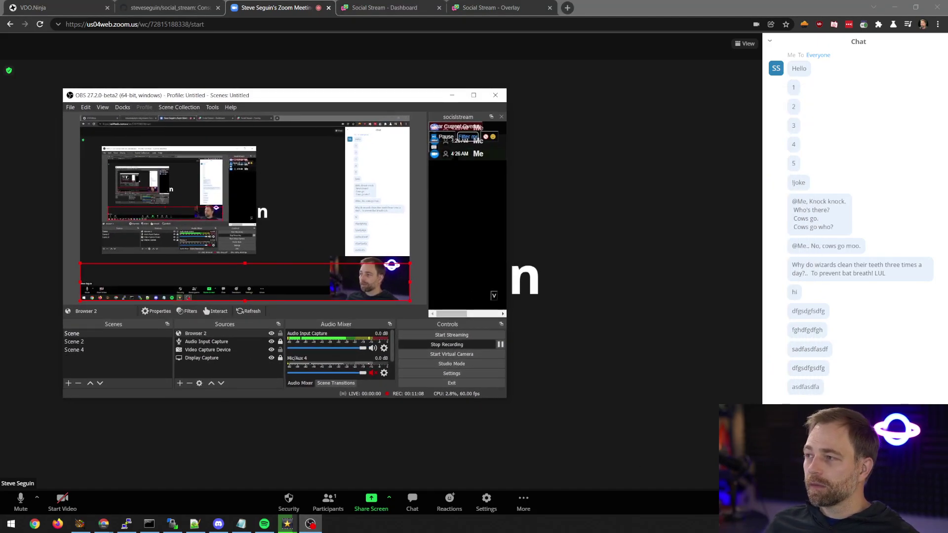
drag(507, 257, 790, 258)
click(642, 249)
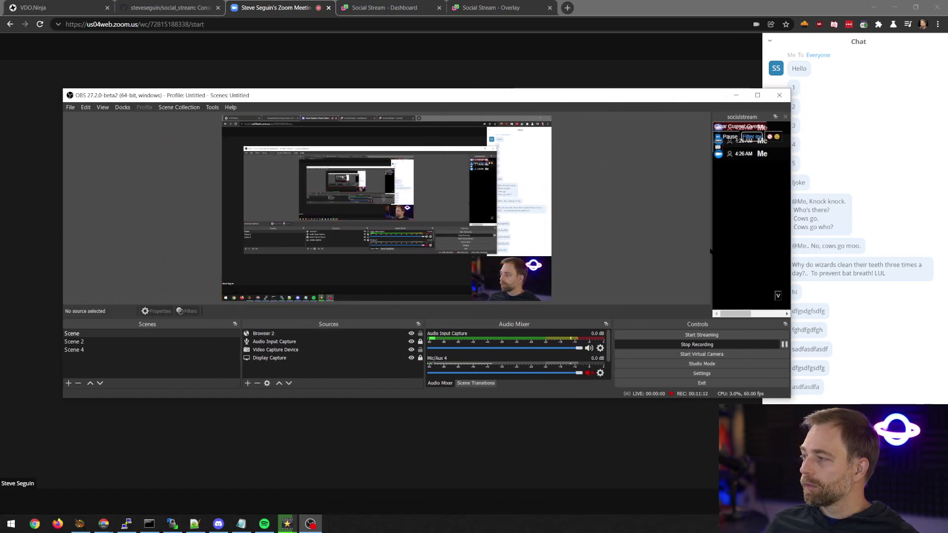
drag(711, 249, 418, 249)
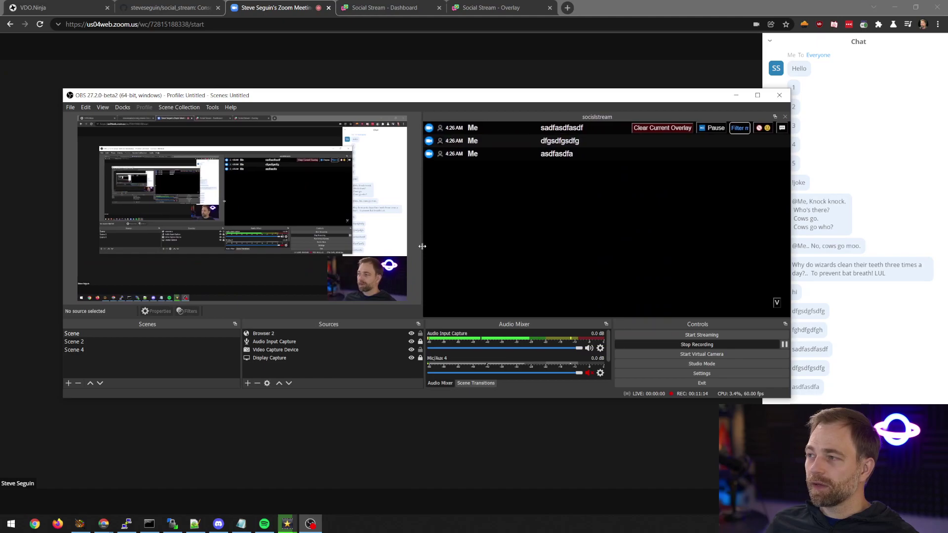
Feature dfgsdfgsdfg, asdfasdfa and sadfasdfasdf on the overlay, clear it, then re-feature dfgsdfgsdfg
click(493, 141)
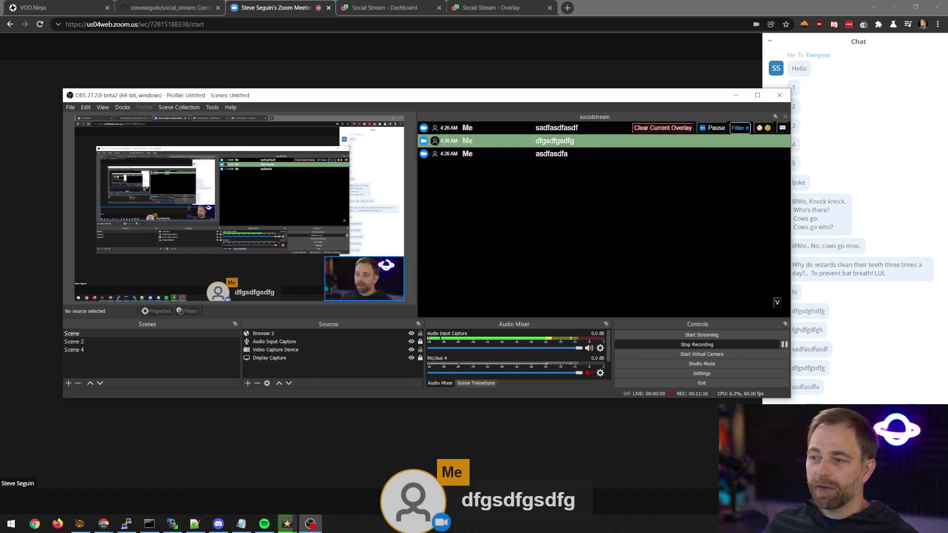
click(494, 154)
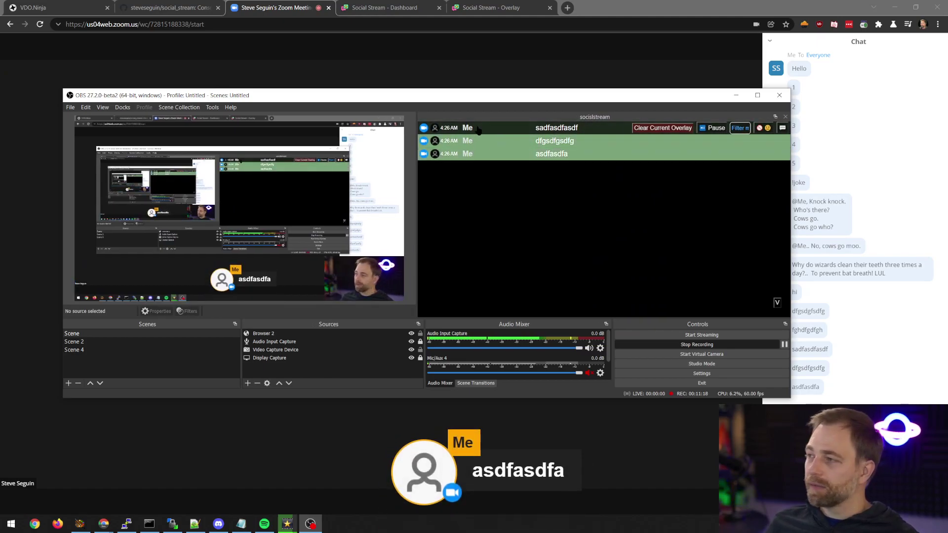
click(493, 128)
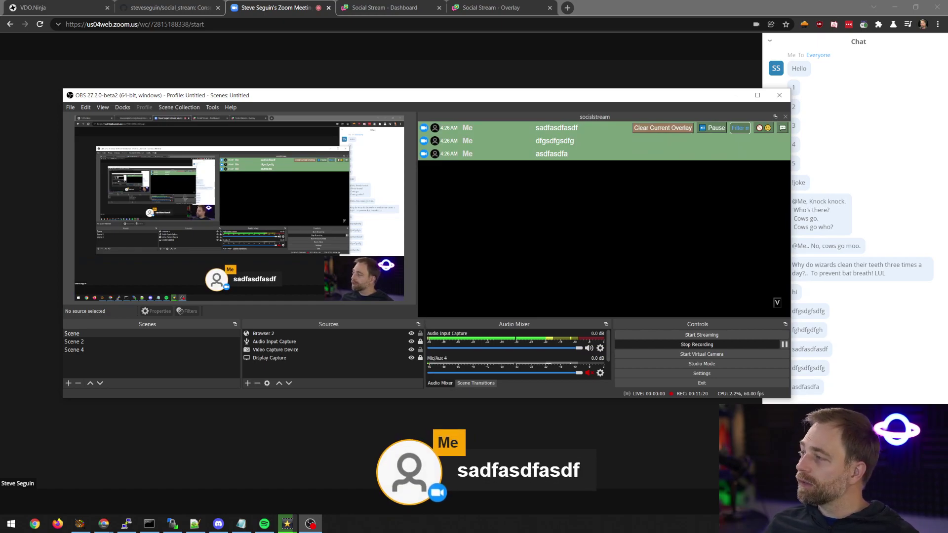
click(660, 129)
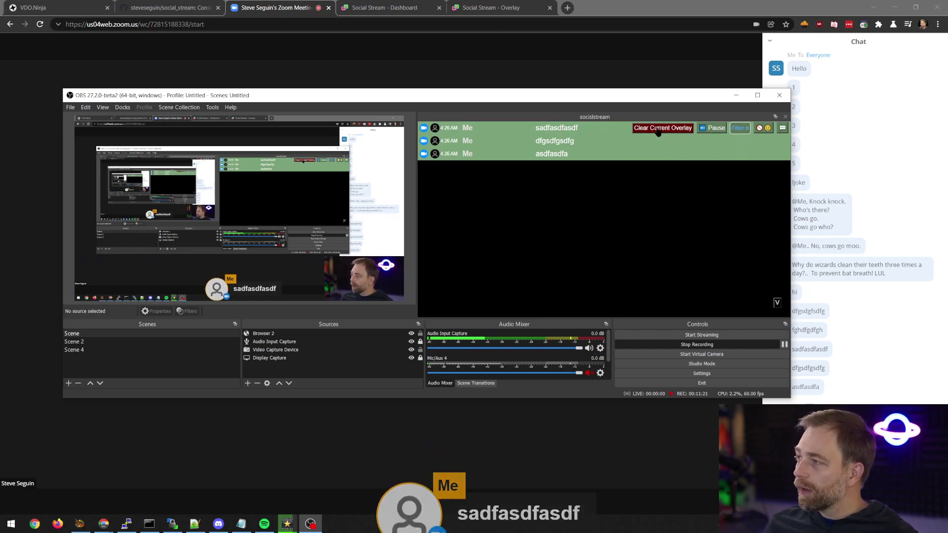
click(582, 144)
click(716, 129)
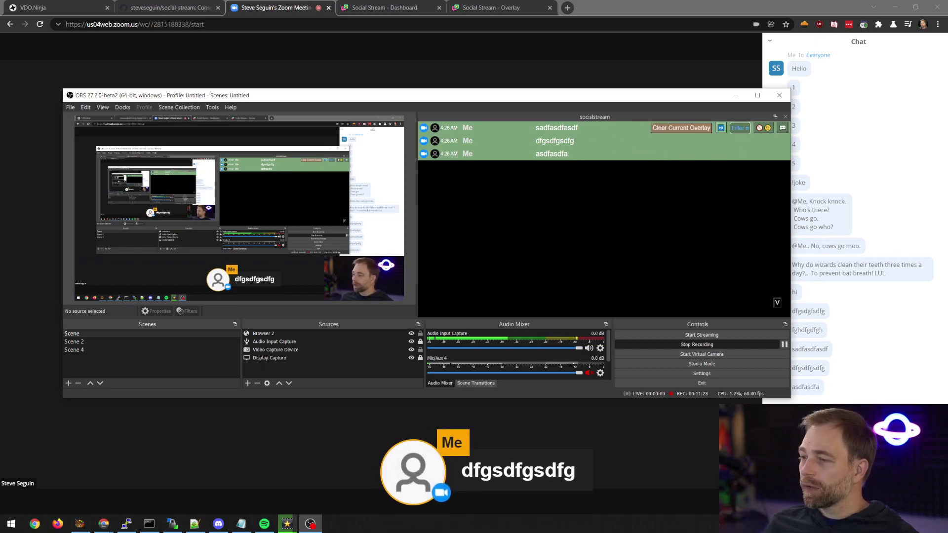
click(739, 129)
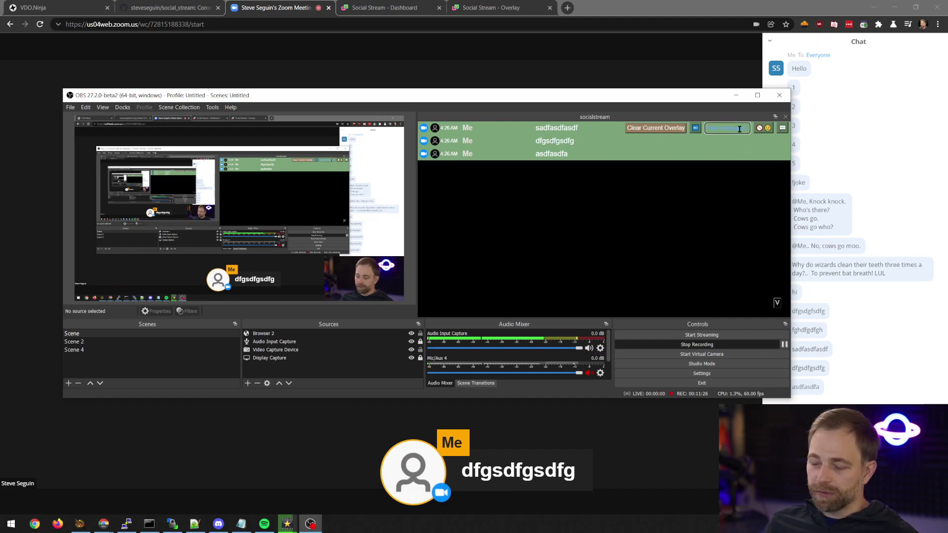
Filter the dock's message list by 'asdf', then clear the filter to show all messages
text(asdf)
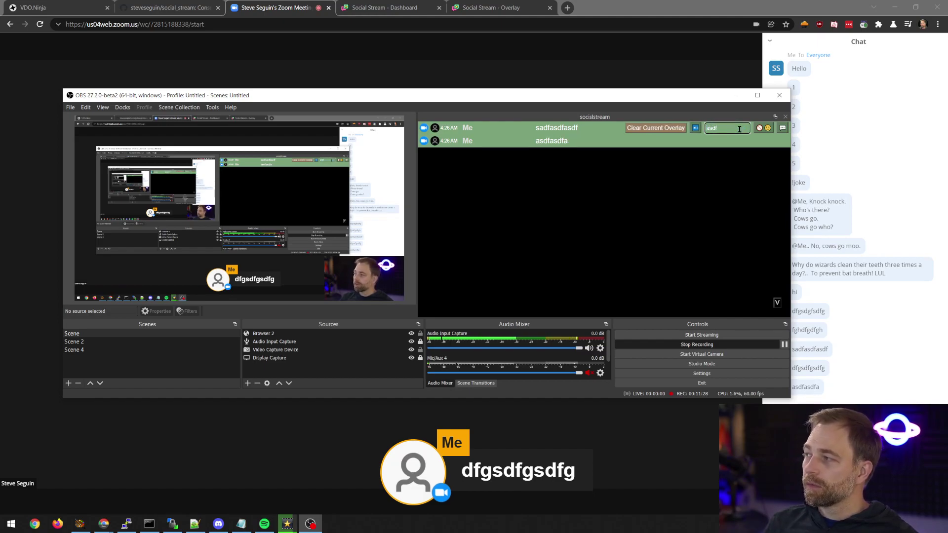
key(ctrl+a)
text(a)
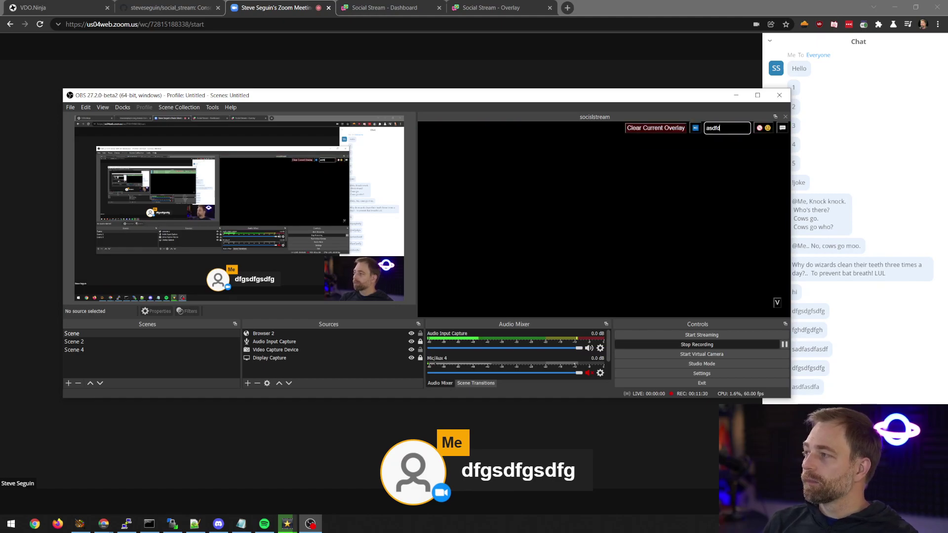
key(BackSpace)
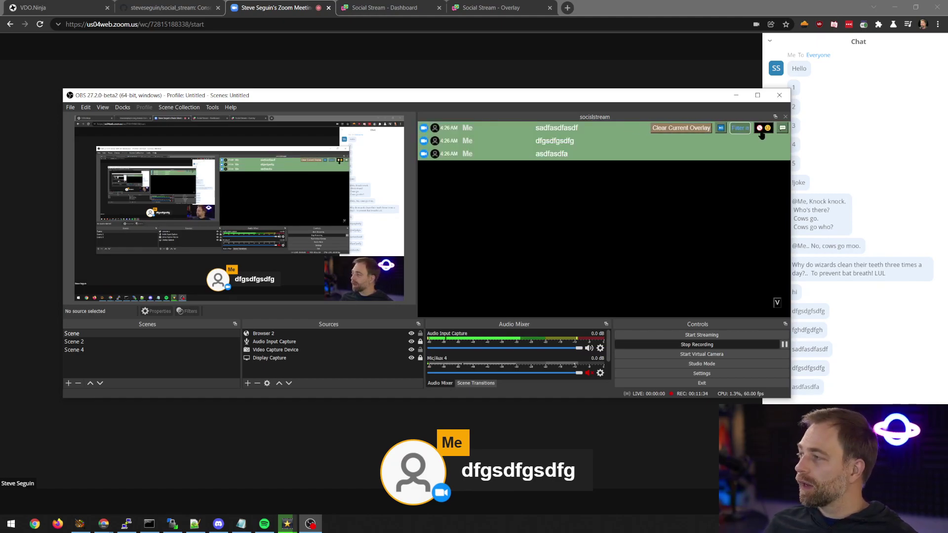
Send the reply 'HEllo dhat' to the Zoom chat from the dock's Say something box
click(781, 128)
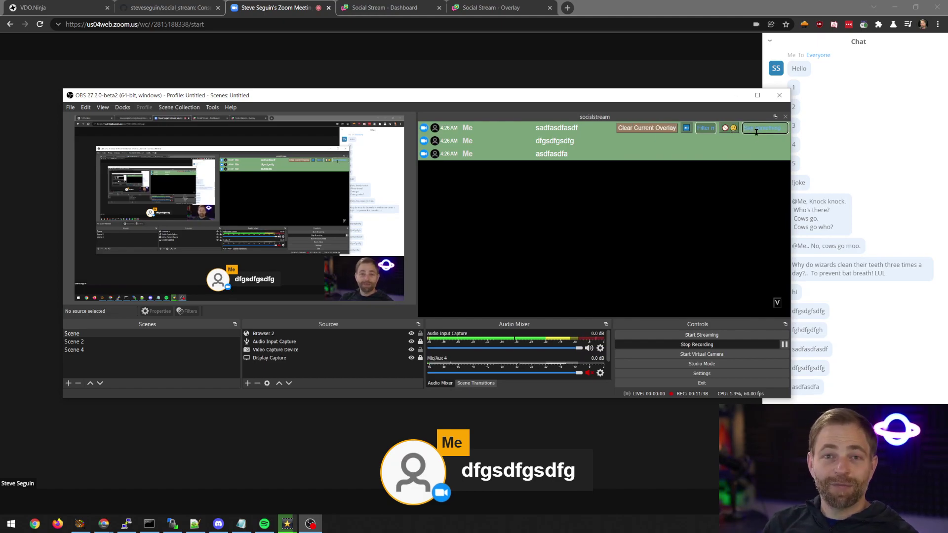
text(HEl)
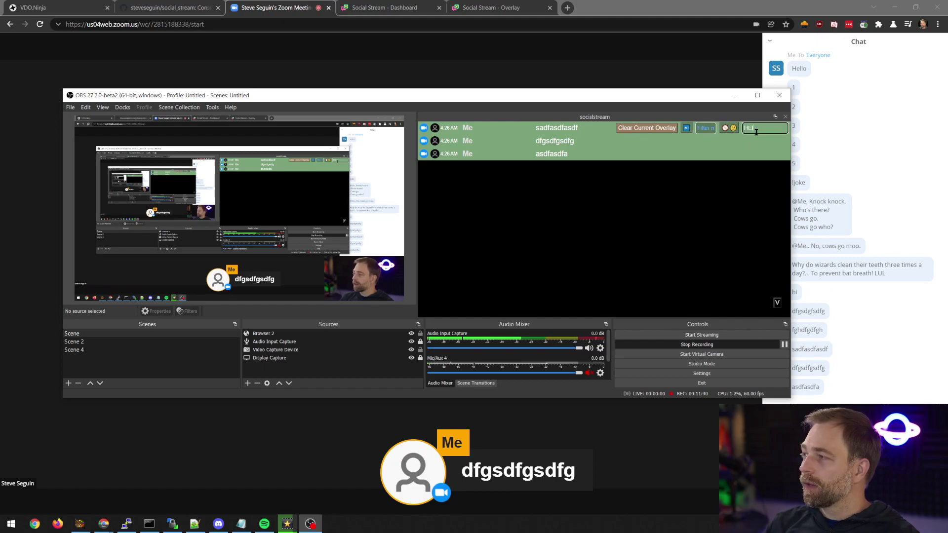
text(lo dhat)
key(Return)
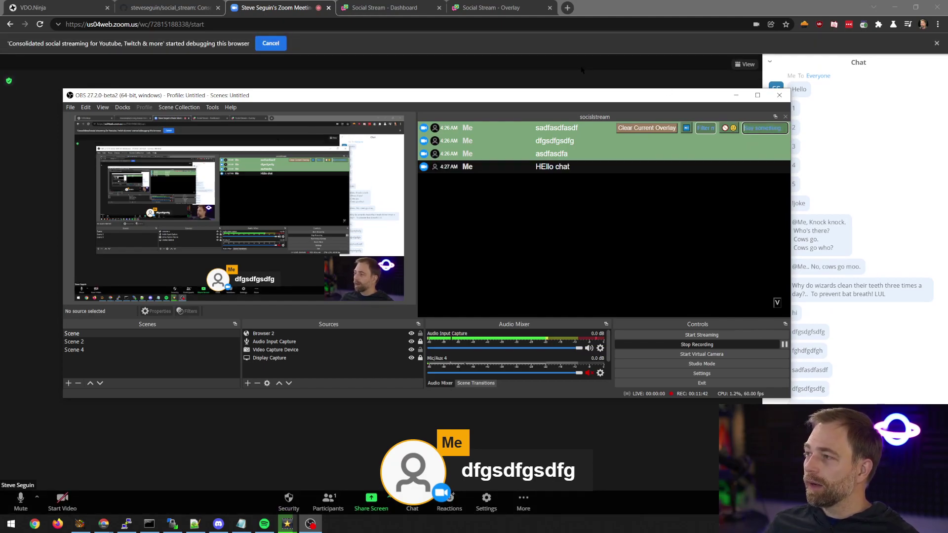
Minimize OBS and dismiss the browser's debugging notice over the Zoom meeting
click(736, 95)
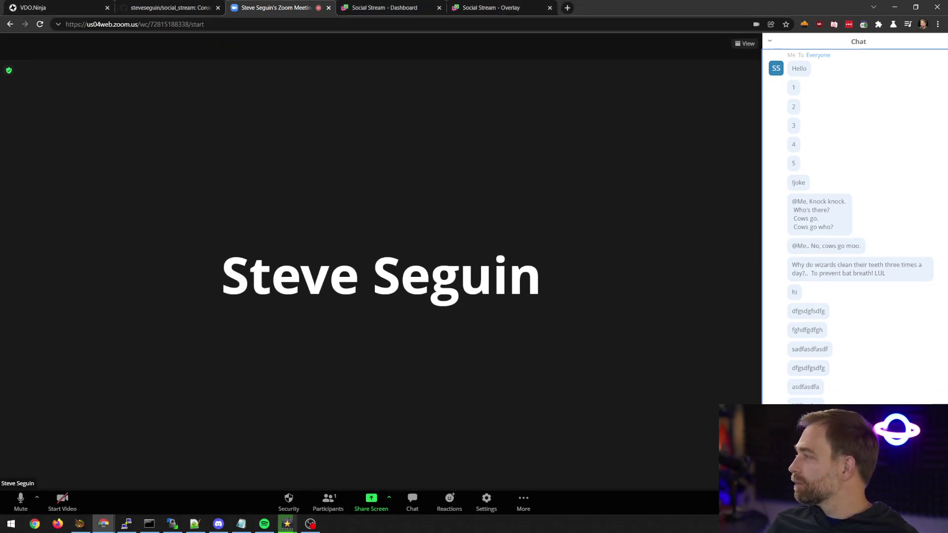
click(309, 523)
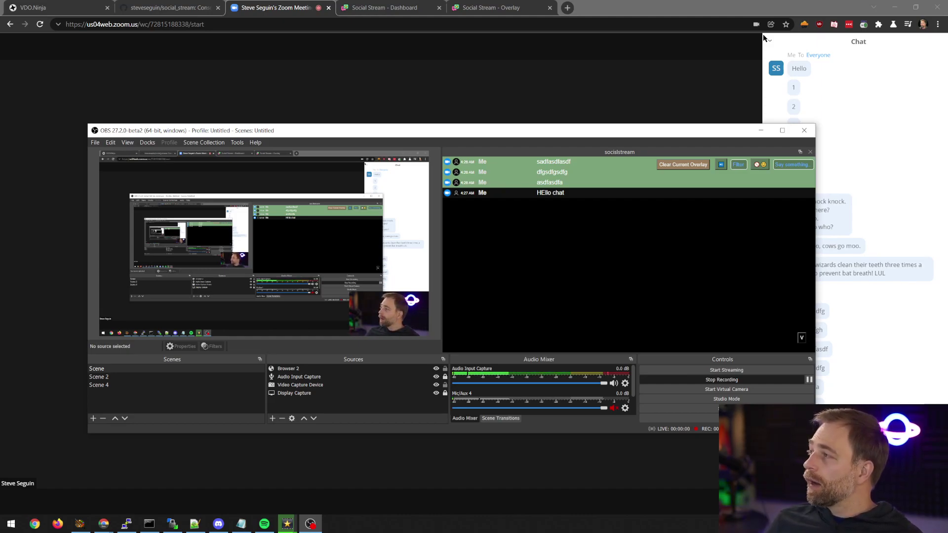
mouse_move(755, 18)
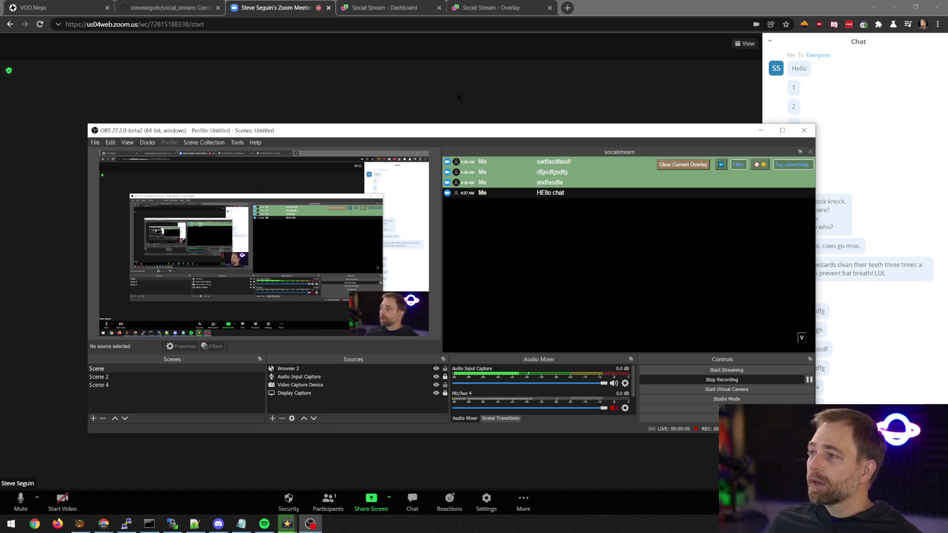